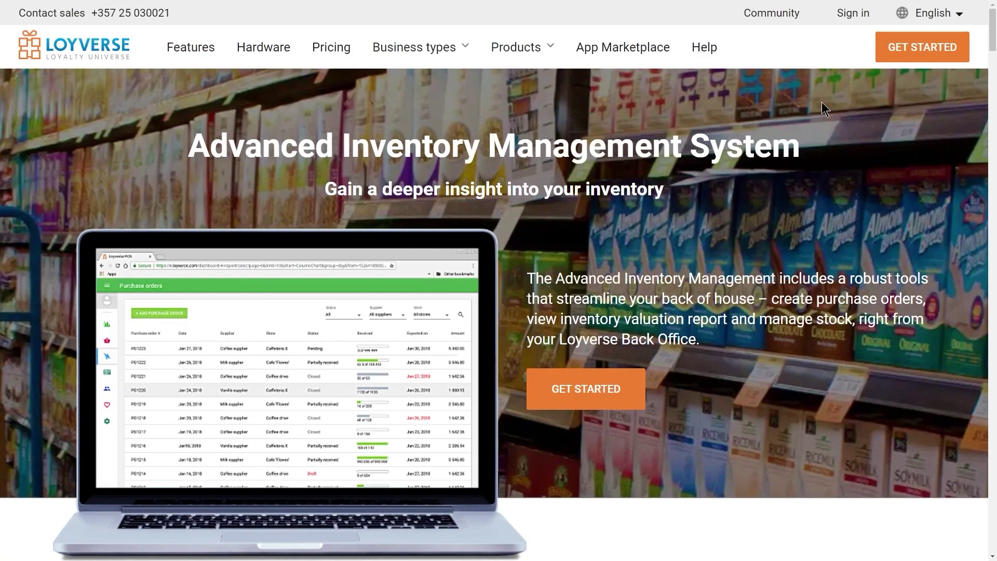
Sign in and go to the Inventory counts page, which is still empty.
left_click(864, 22)
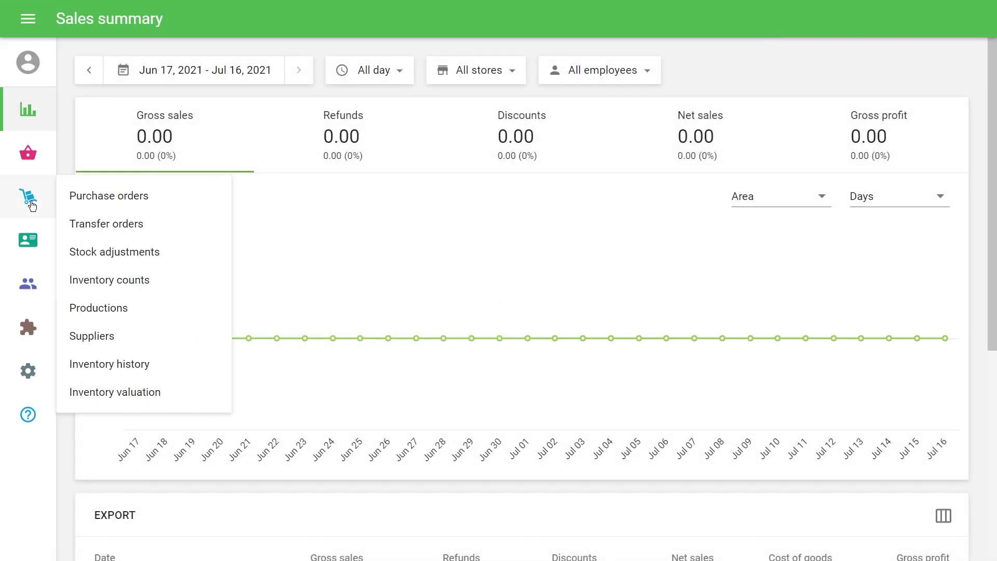
left_click(175, 283)
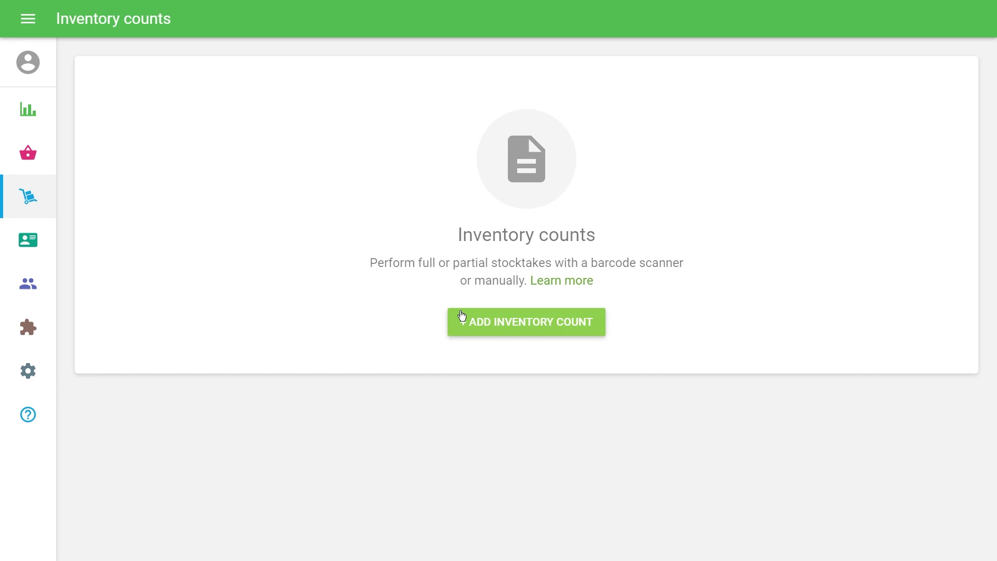
Create and save a Full inventory count for Coffee Shop with the note 'Full Count'.
left_click(534, 333)
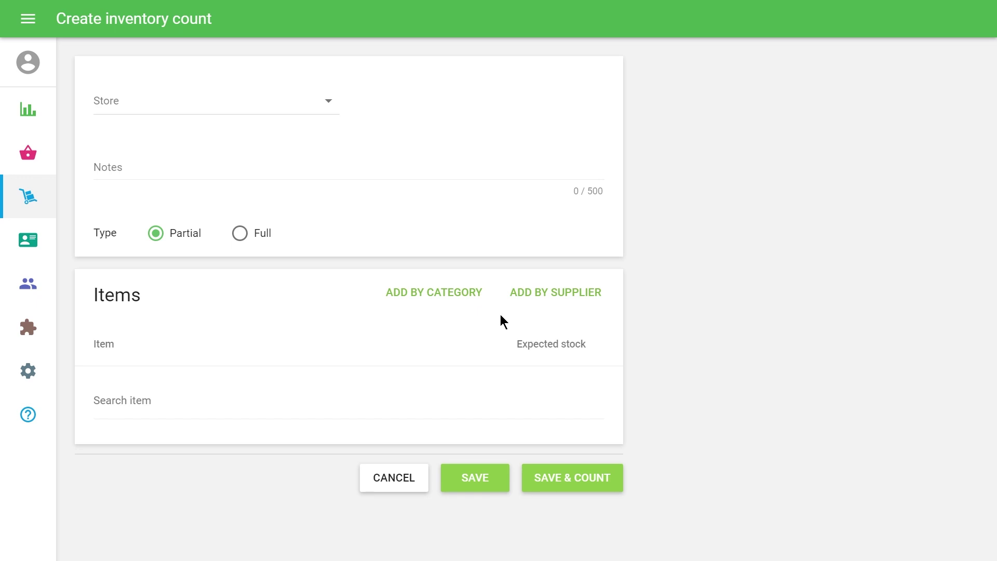
left_click(259, 115)
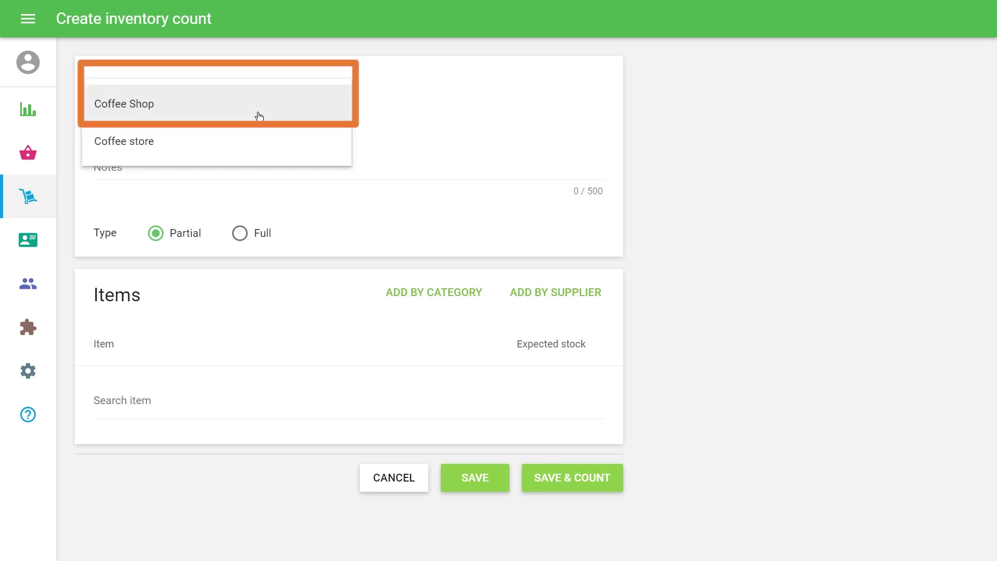
left_click(252, 113)
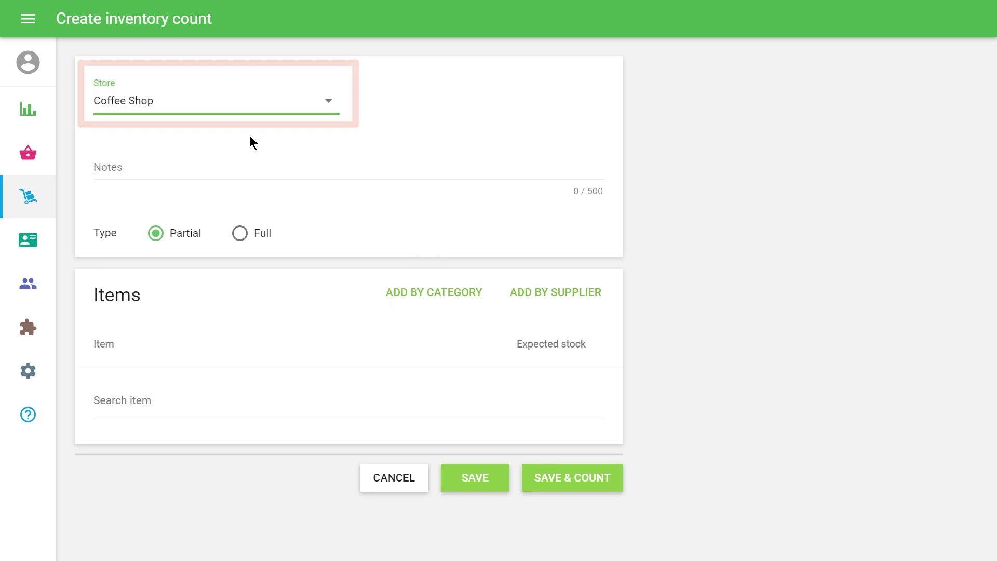
left_click(249, 172)
type("Full Count")
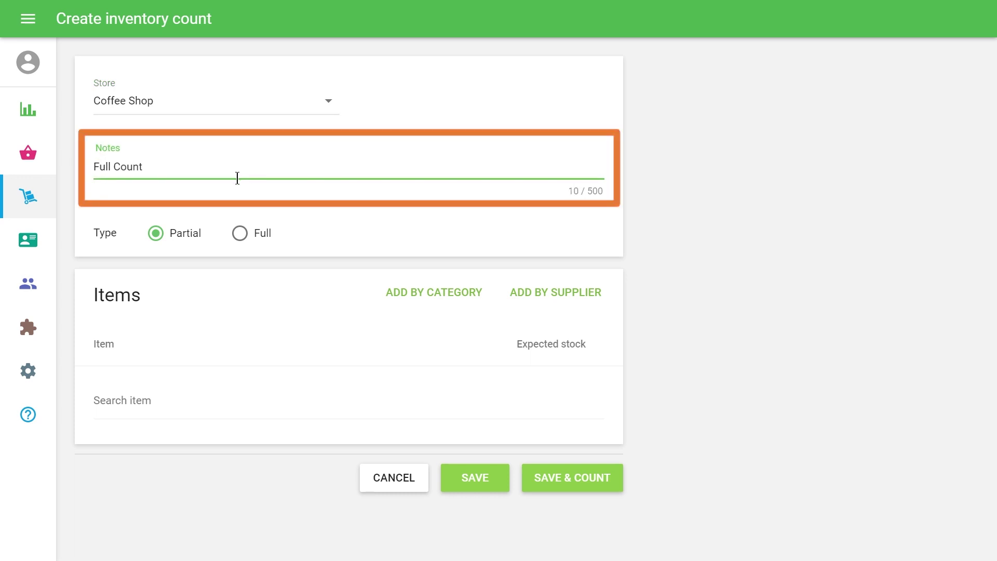
left_click(186, 237)
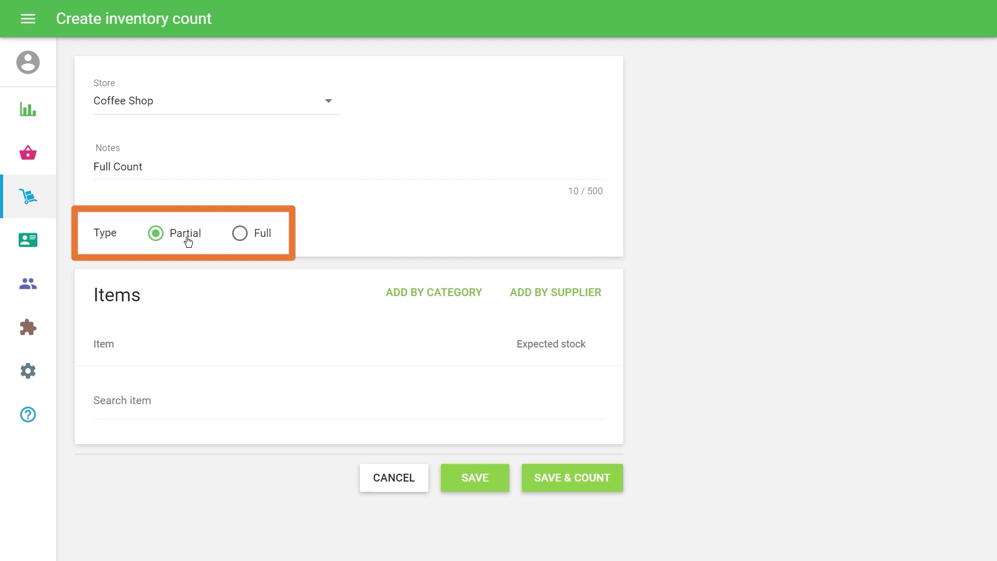
left_click(264, 239)
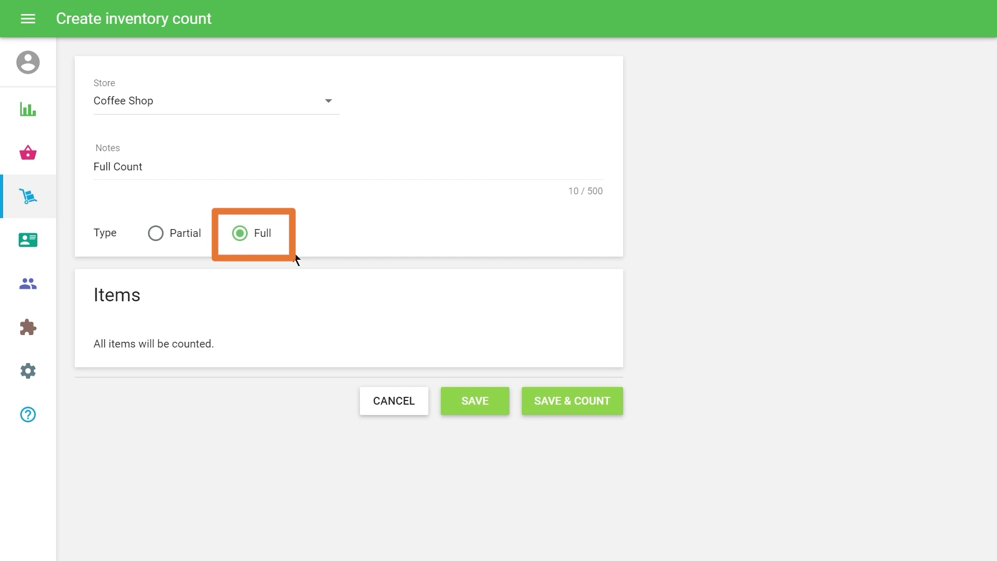
left_click(486, 411)
Scroll through IC1001's items, then return to the All inventory counts list.
scroll(488, 413, "down", 3)
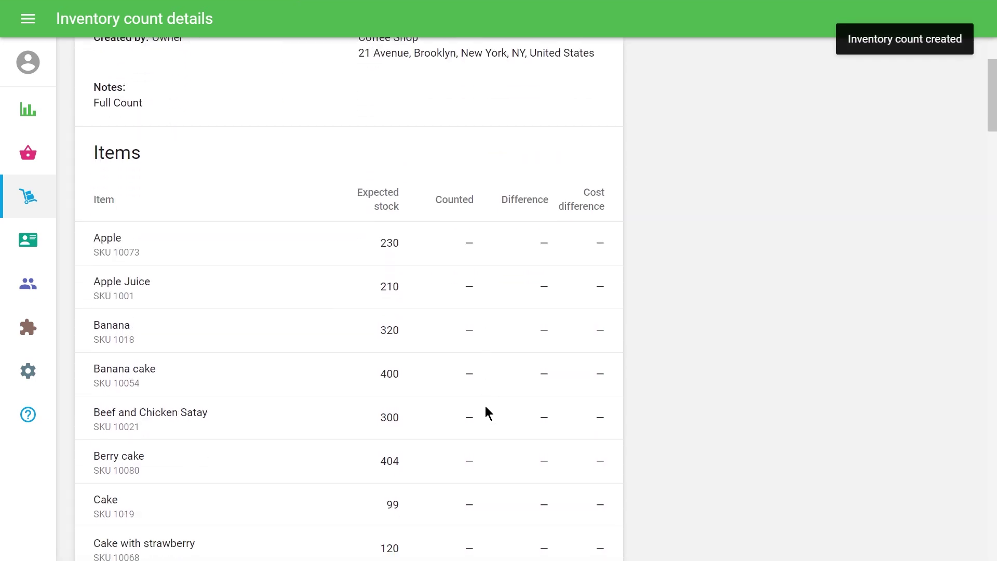
scroll(486, 407, "down", 20)
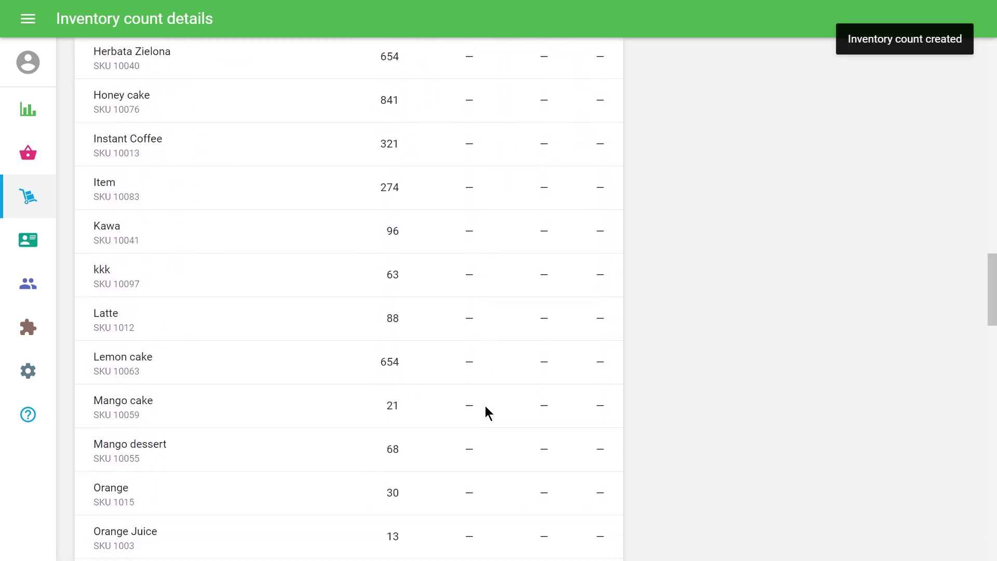
scroll(487, 407, "down", 20)
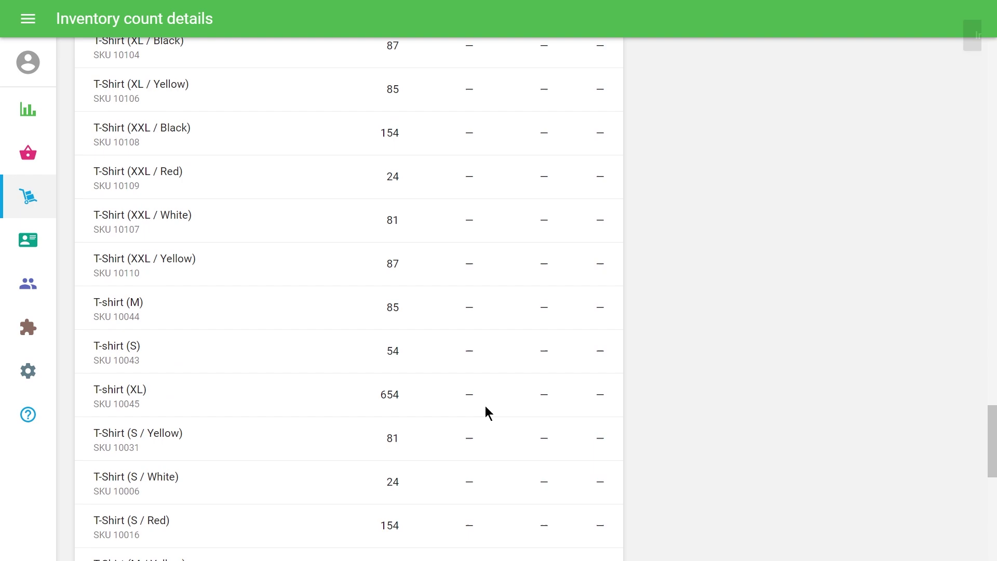
scroll(486, 406, "down", 5)
key("Home")
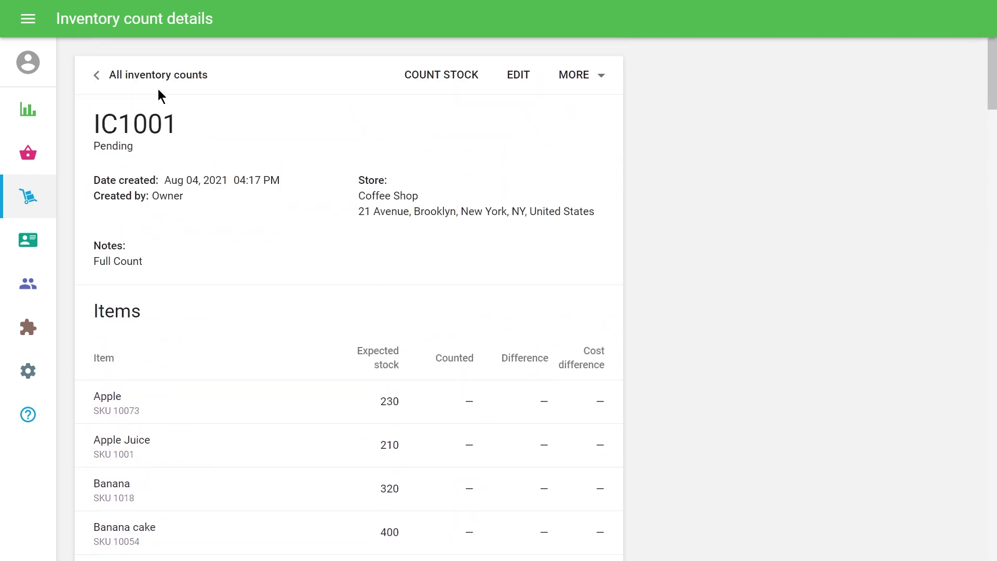
left_click(158, 85)
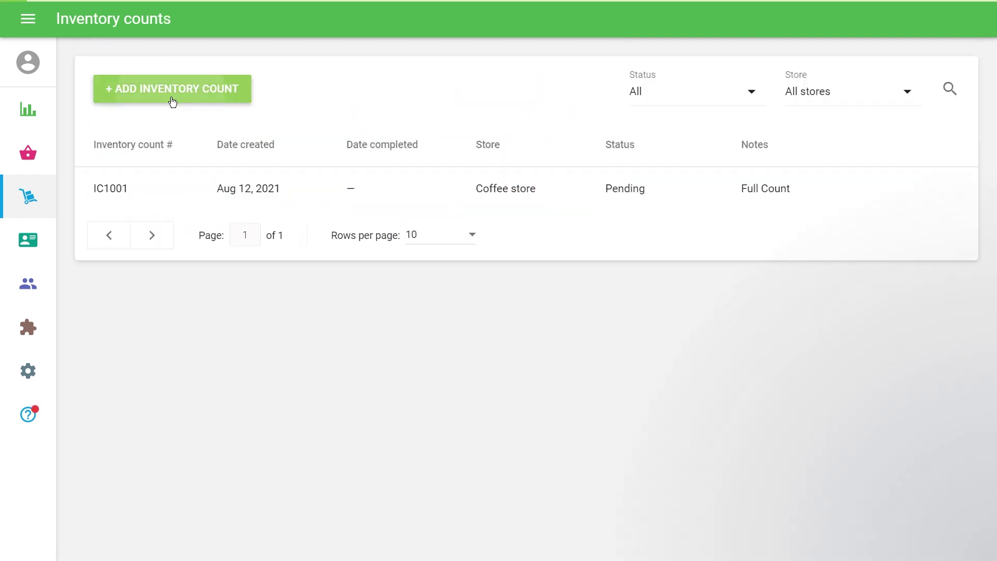
Start a new Coffee Shop count noted 'Count after Black Friday'.
left_click(170, 97)
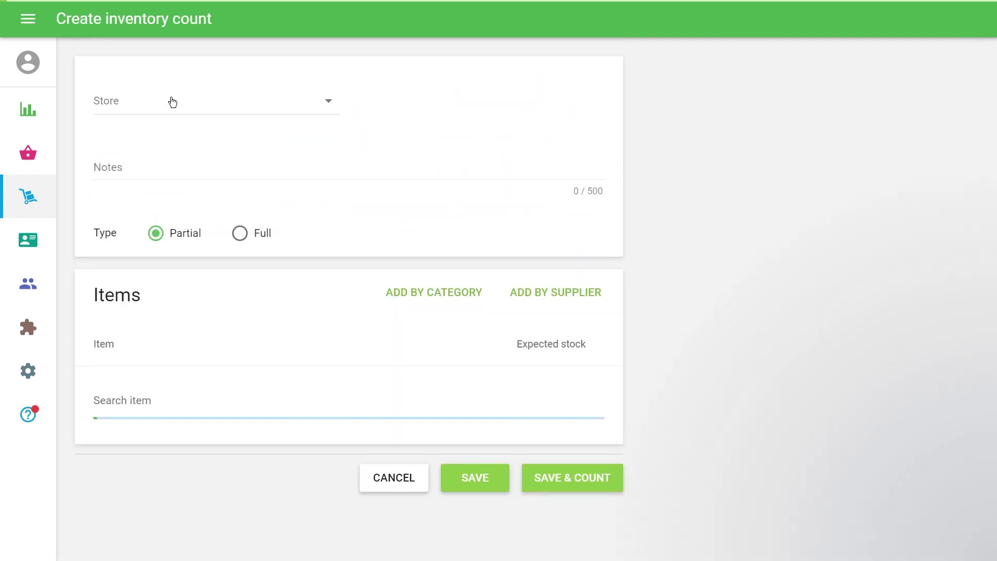
left_click(173, 102)
left_click(218, 116)
left_click(222, 177)
type("Count after Black Friday")
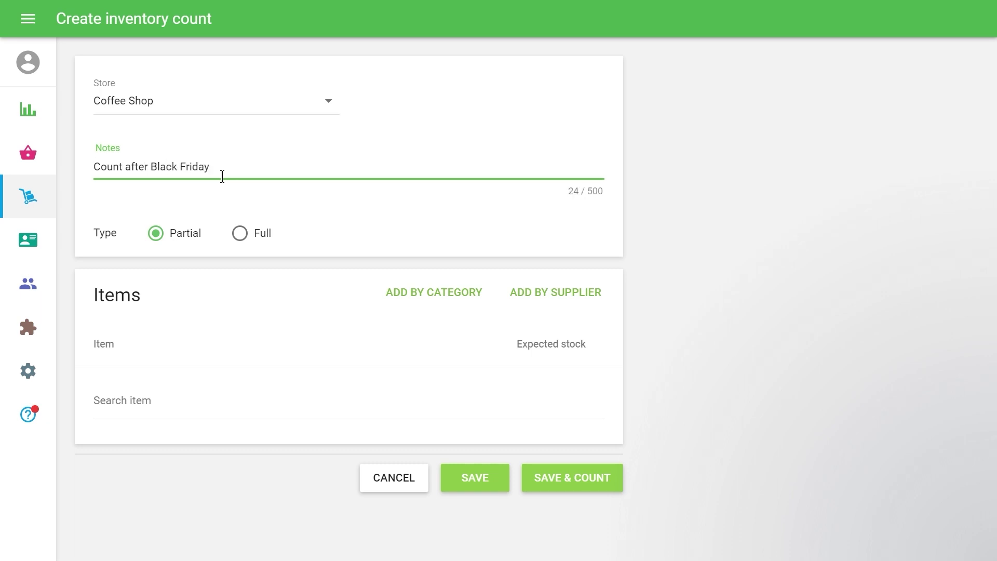
left_click(201, 279)
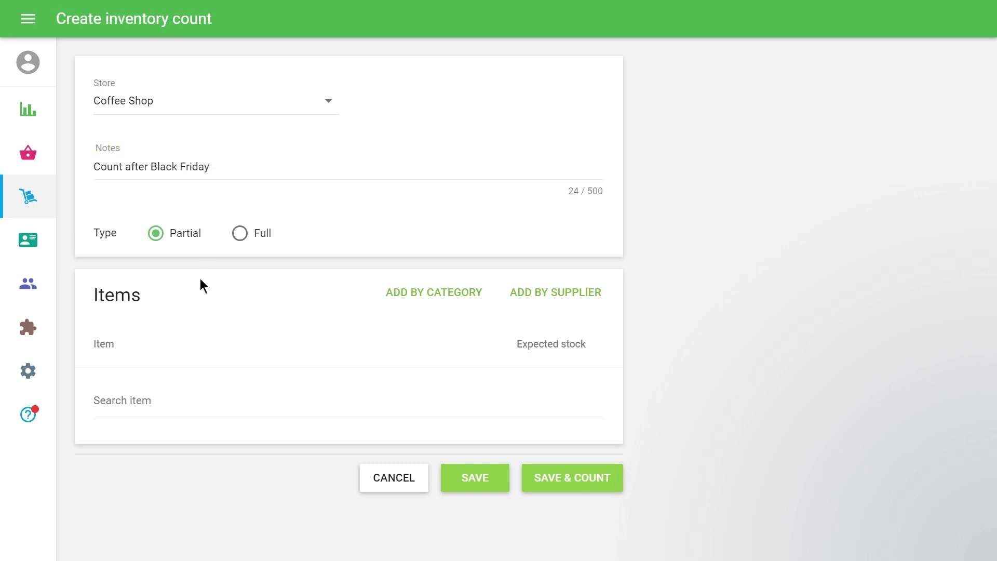
Add Cookies and Pizza dough to the count's items.
left_click(230, 413)
type("Cookies")
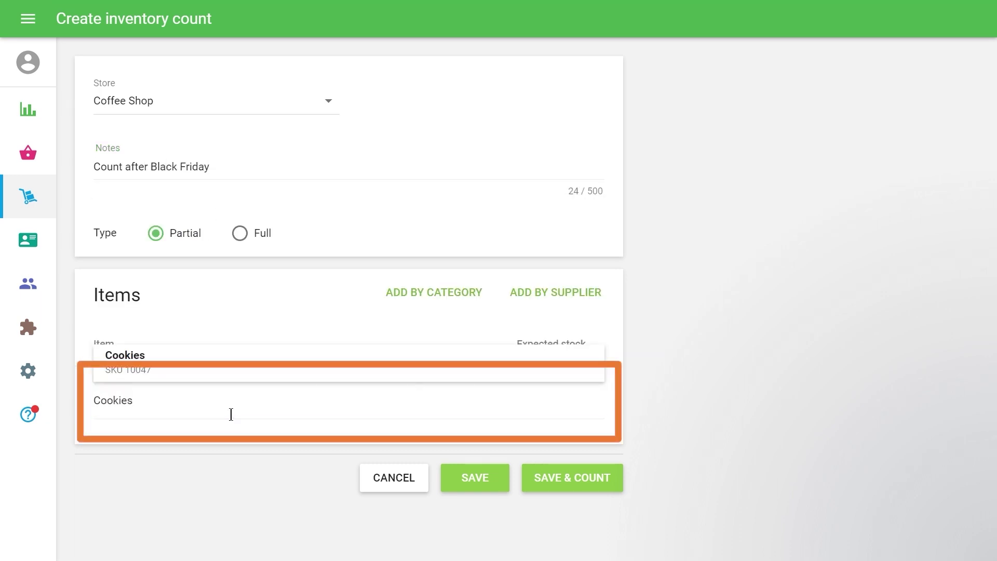
left_click(240, 379)
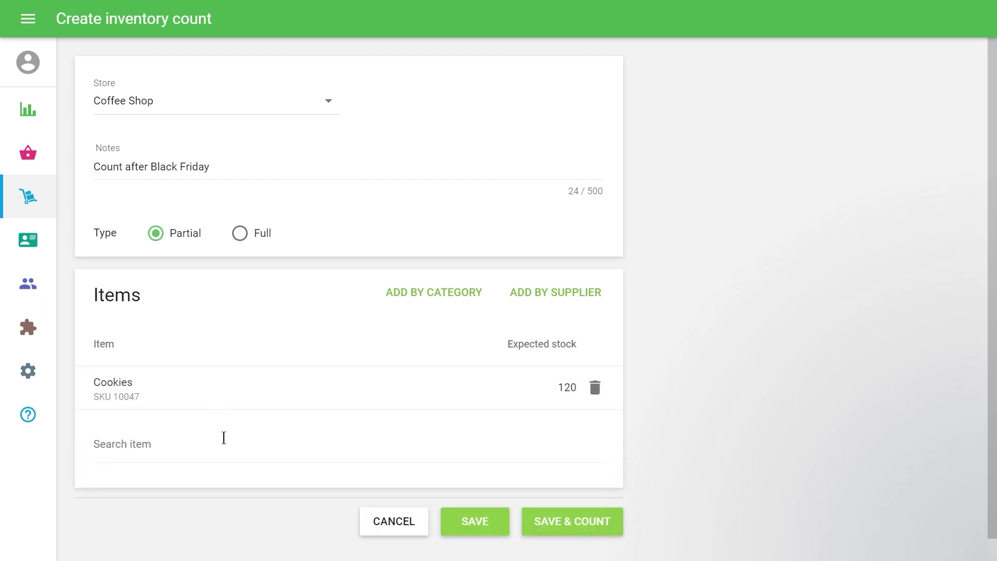
type("pizz")
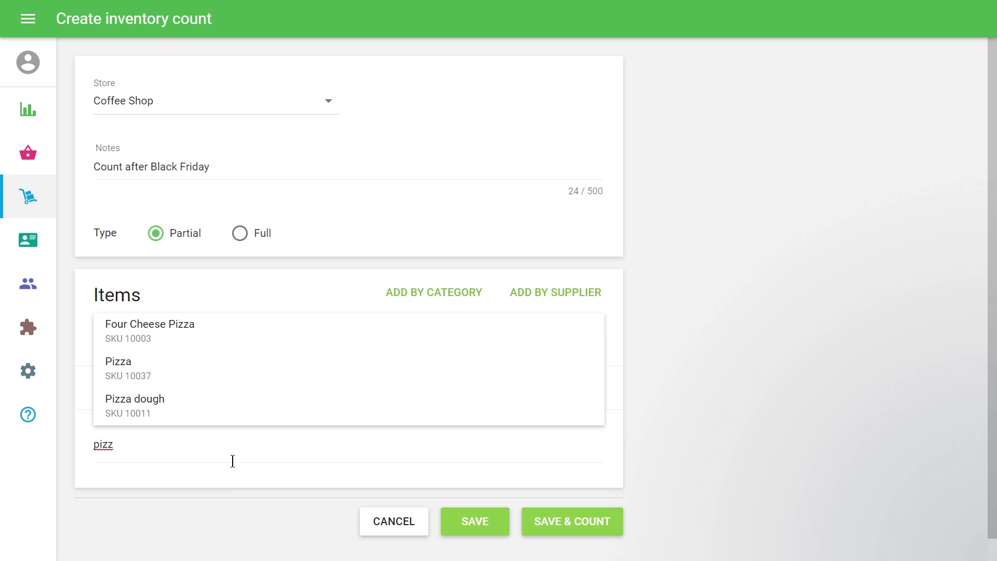
left_click(224, 413)
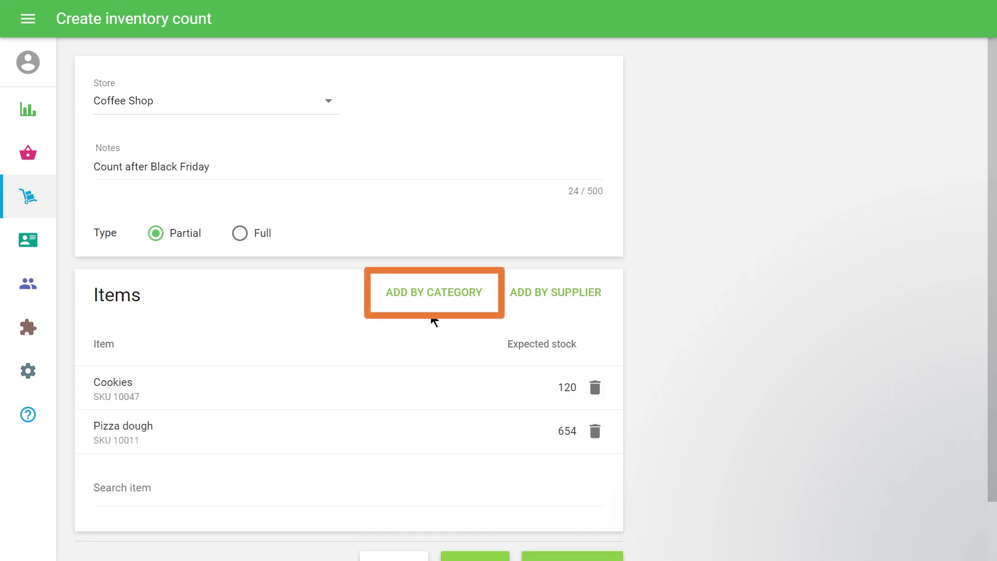
Add the Juice category's items, bringing Orange Juice into the count.
left_click(443, 306)
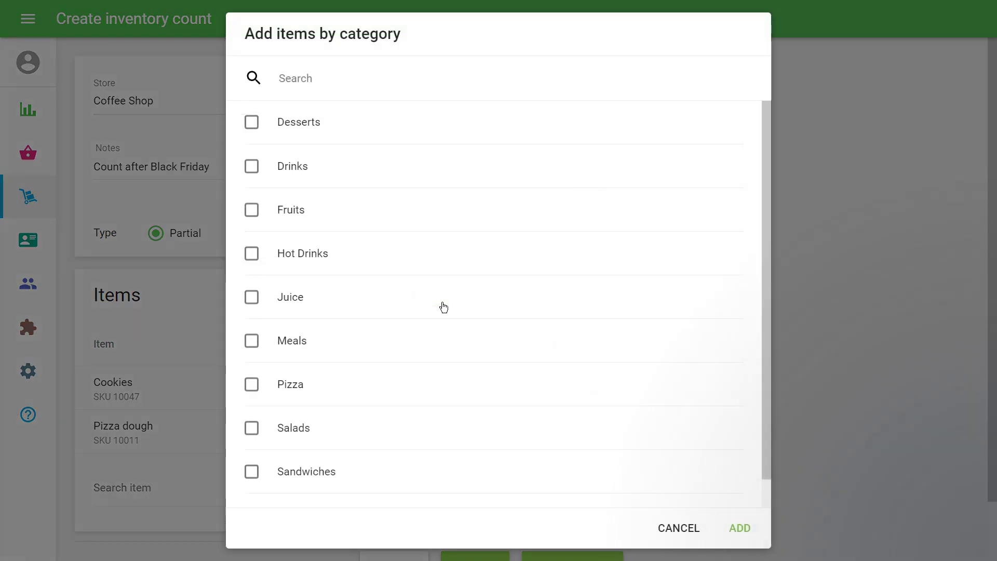
left_click(443, 308)
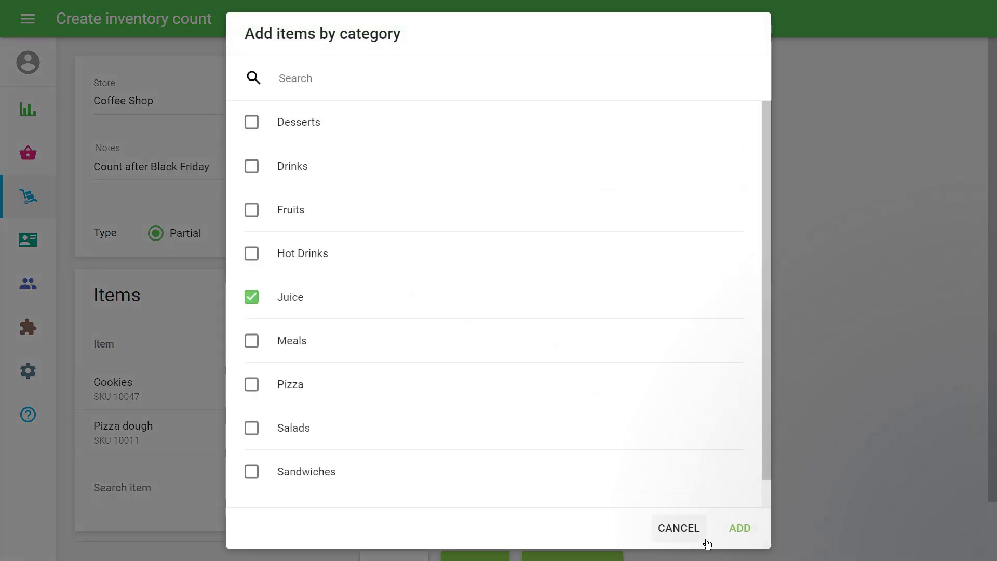
left_click(725, 532)
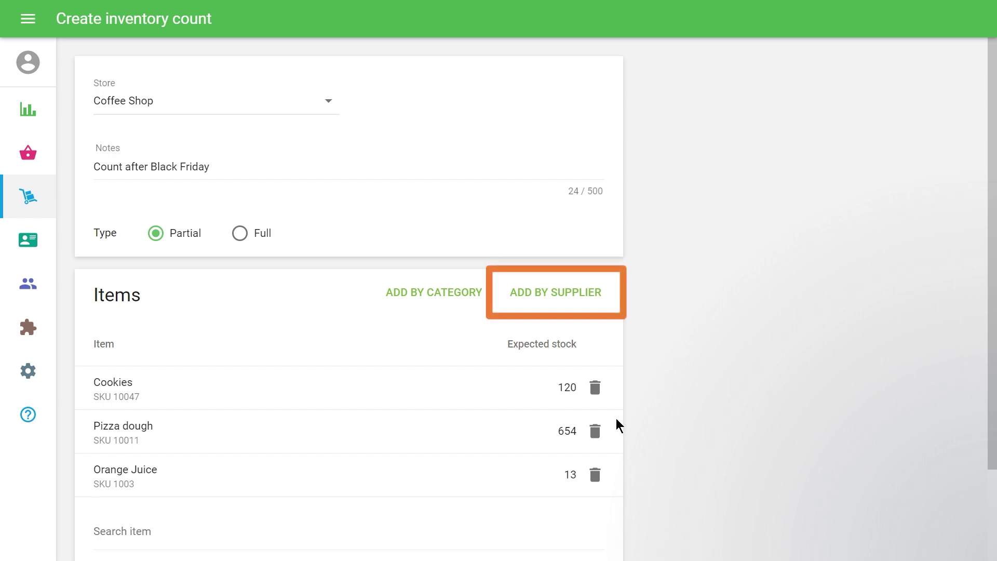
Add the Cookies Factory supplier's items, bringing Donut into the count.
left_click(563, 304)
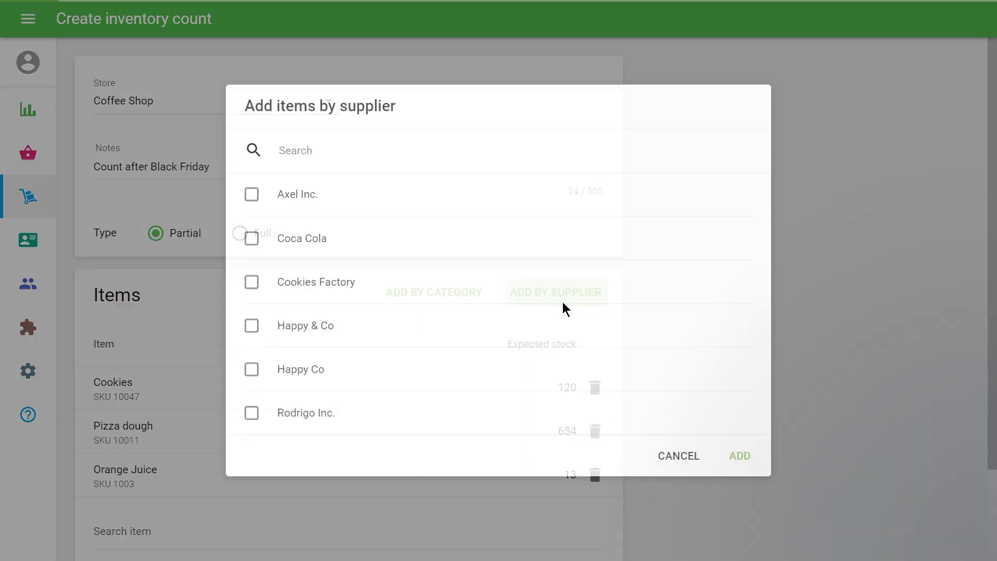
left_click(563, 302)
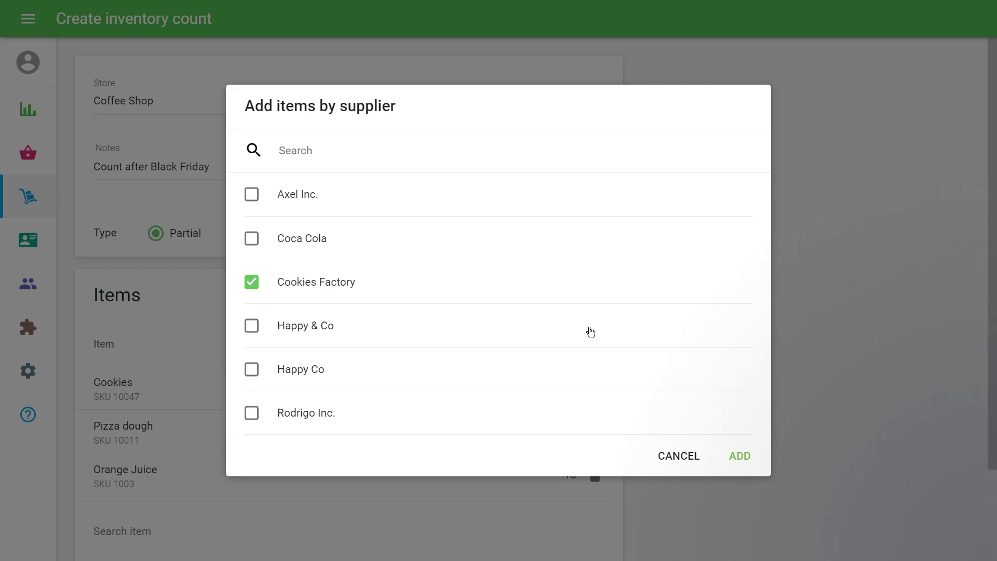
left_click(729, 465)
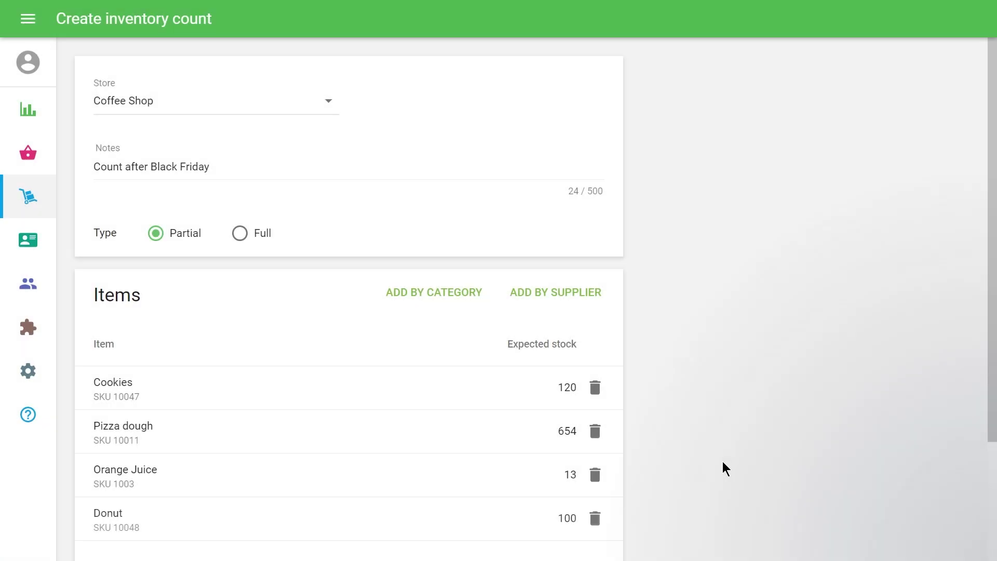
scroll(725, 467, "down", 3)
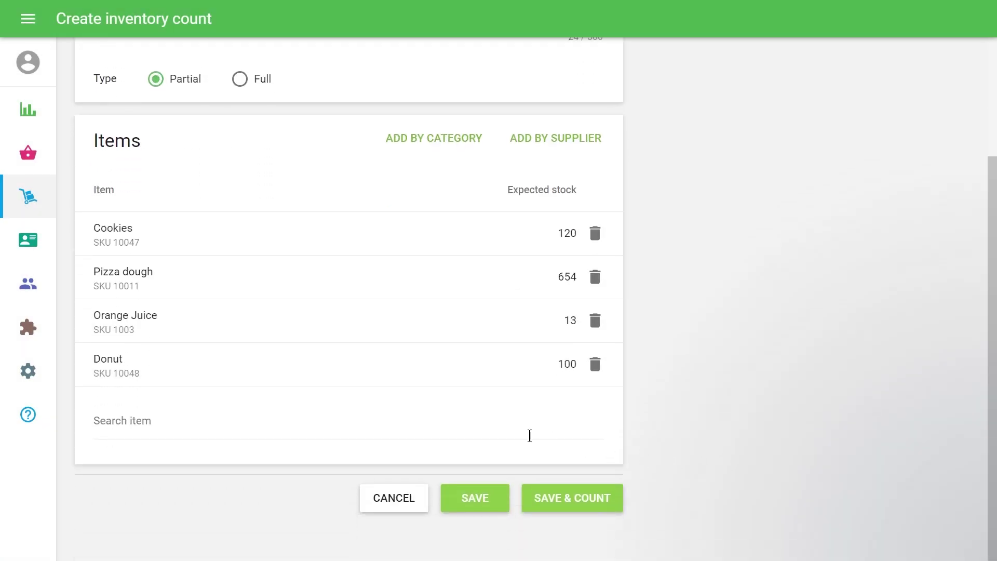
Search 't-shi' and add T-shirt (XL) to the count's items.
left_click(529, 436)
type("t-shirt")
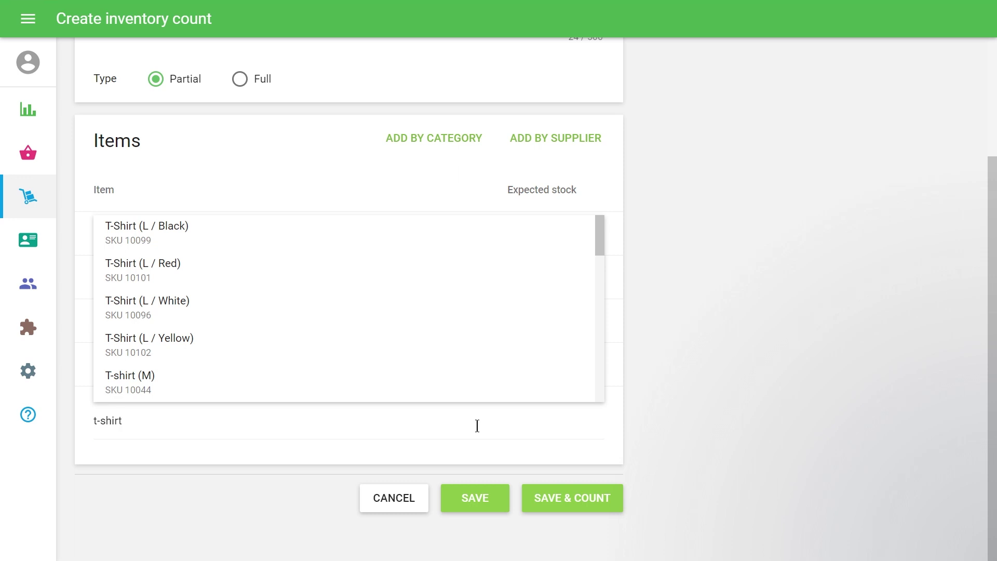
left_click_drag(599, 247, 599, 343)
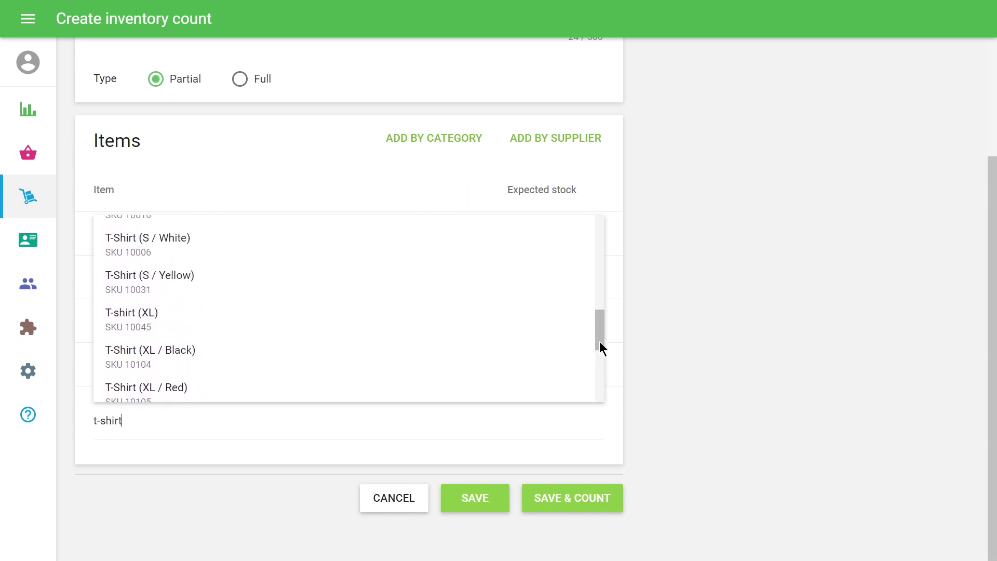
left_click(506, 332)
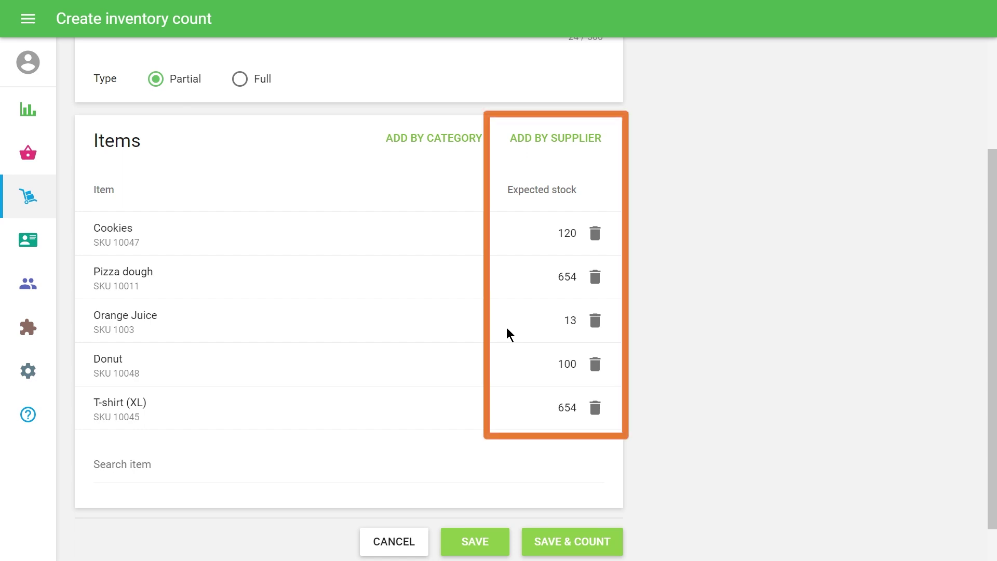
scroll(511, 334, "down", 1)
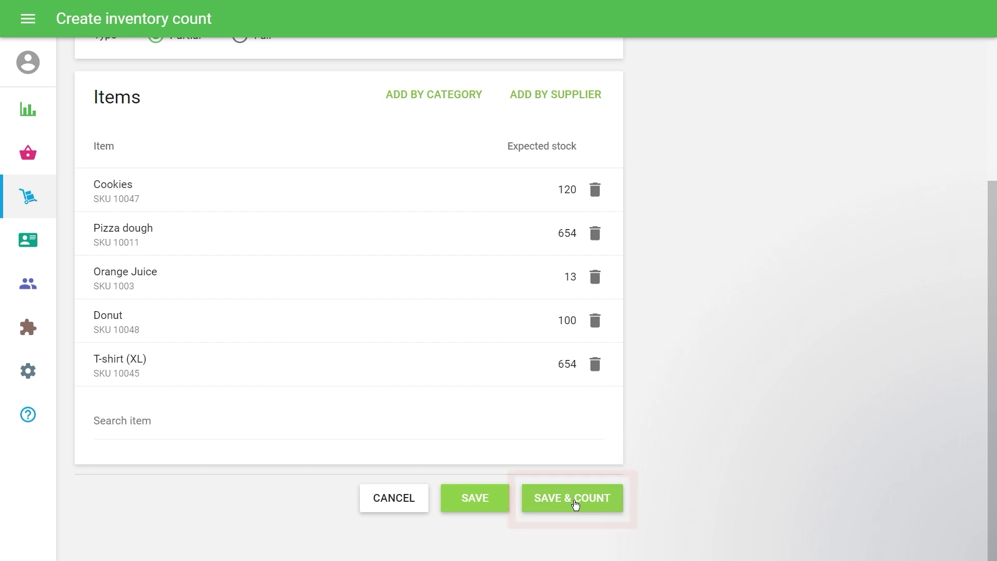
Save the partial count as IC1002 and open its Count stock page.
left_click(475, 503)
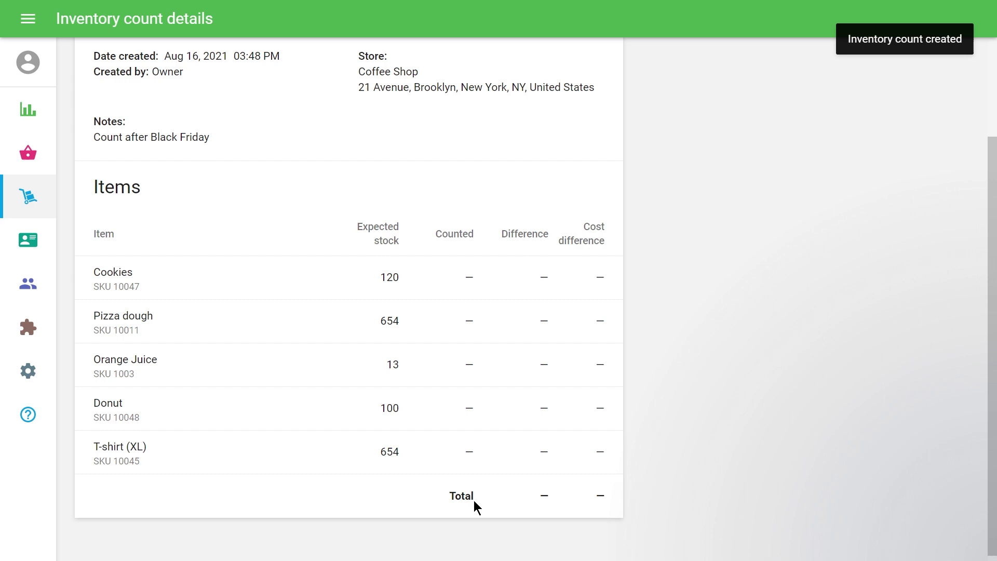
scroll(474, 501, "up", 3)
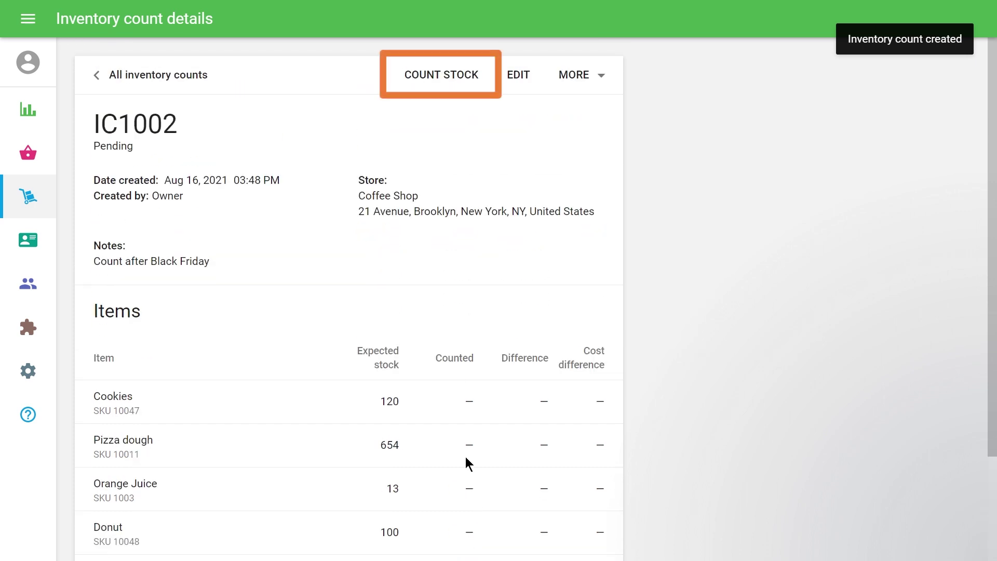
left_click(450, 83)
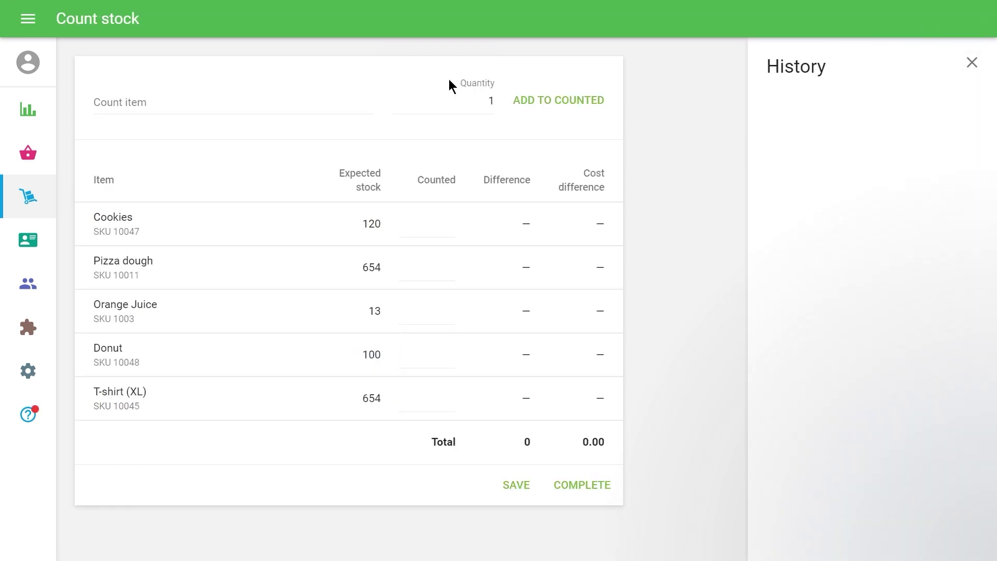
Record 4 Cookies as counted.
left_click(365, 104)
type("Coo")
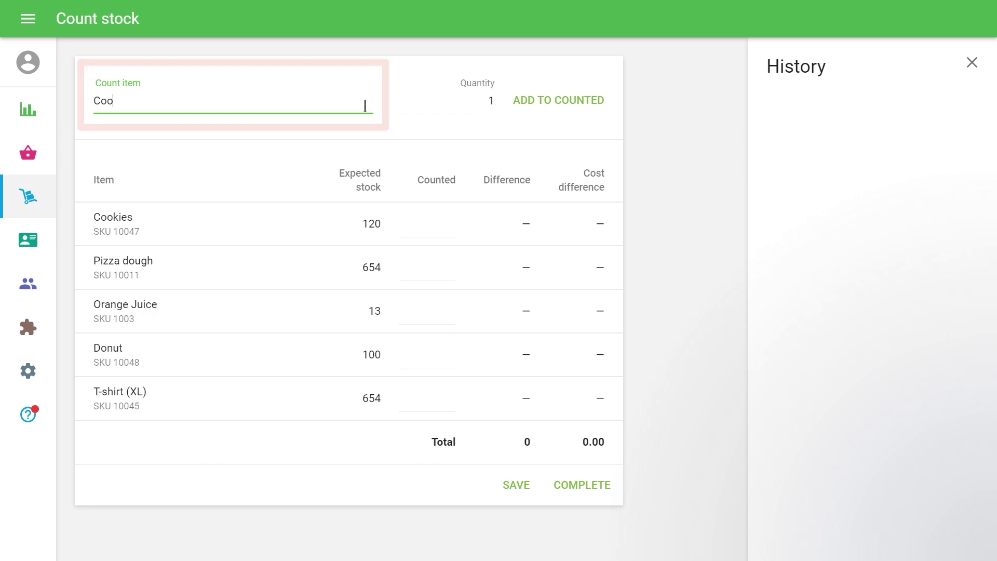
type("k")
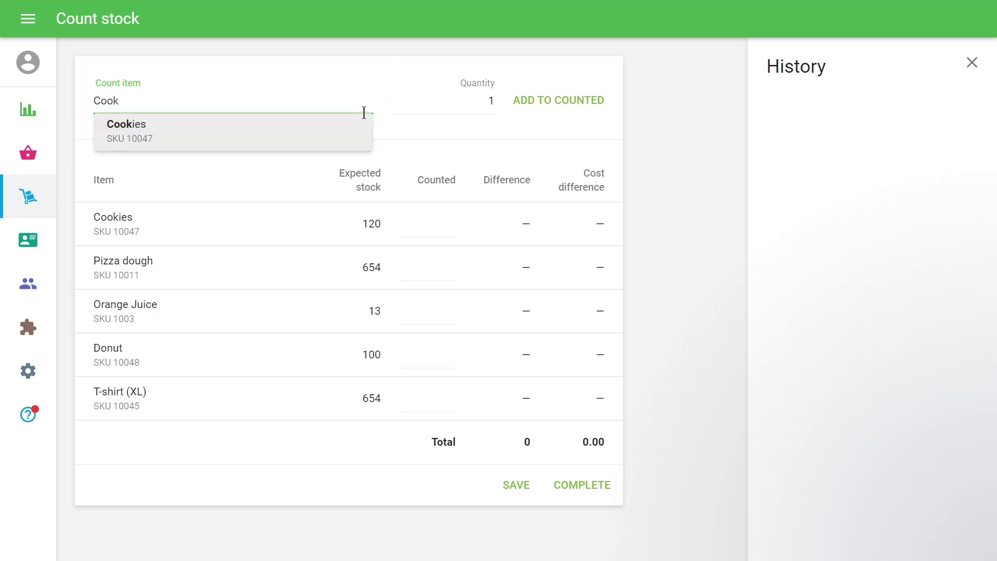
left_click(358, 130)
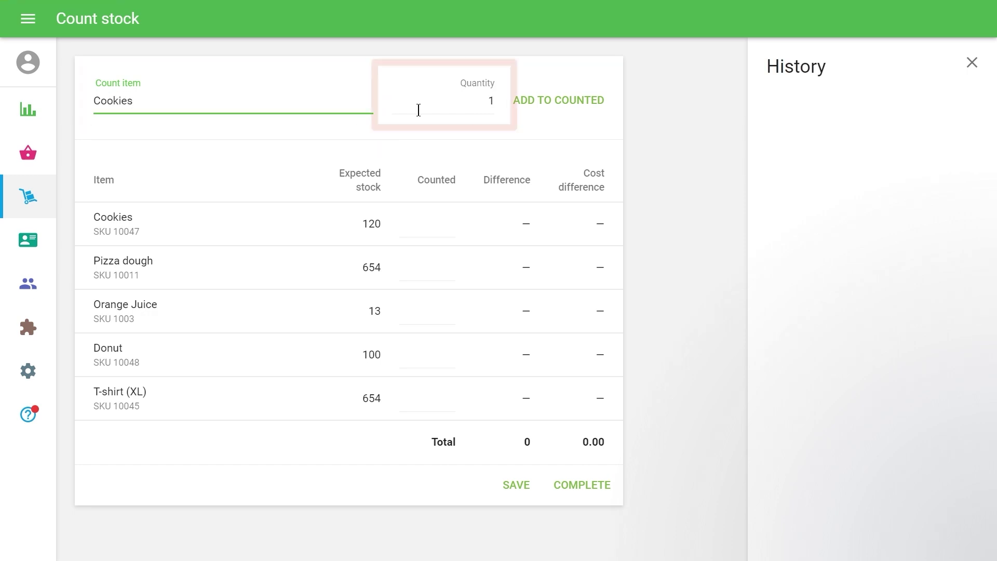
left_click(477, 106)
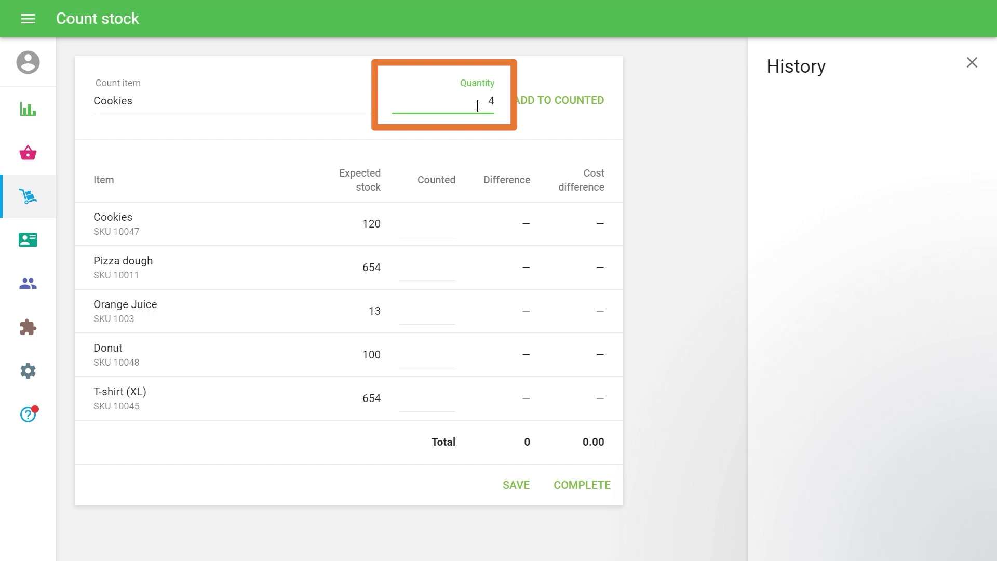
left_click(537, 107)
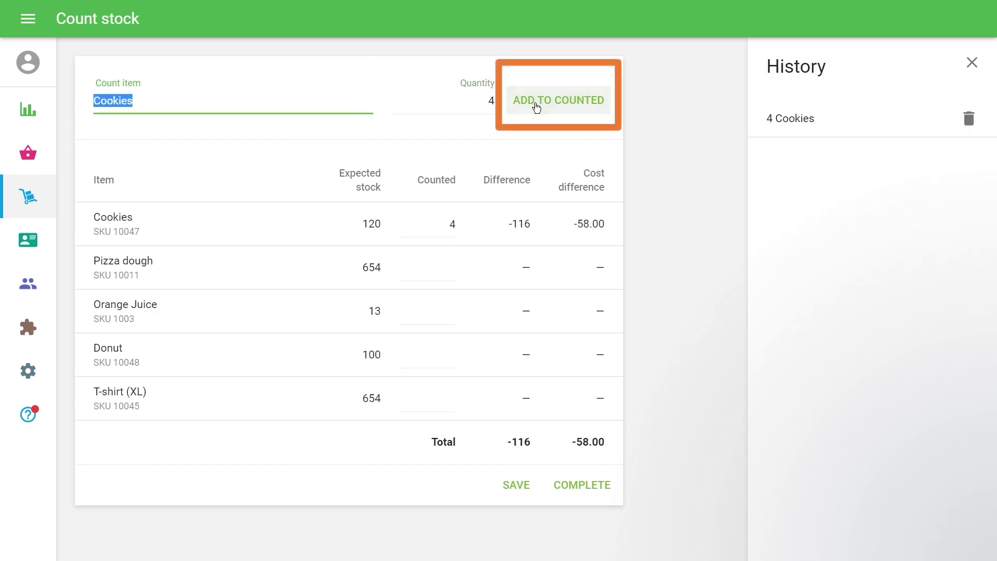
Record 12 Orange Juice and 12 Pizza dough as counted.
type("ora")
key("Down")
key("Return")
type("12")
key("Return")
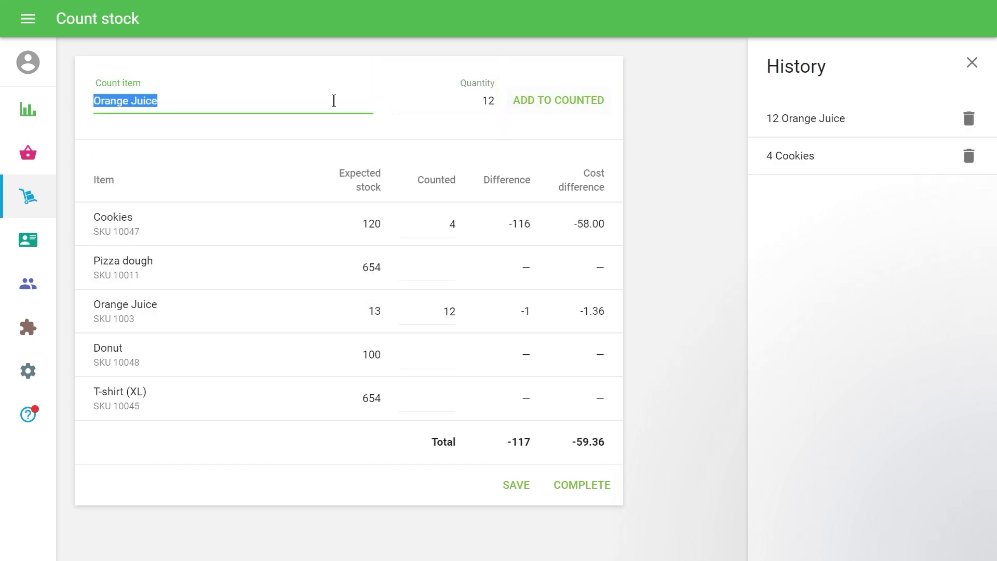
type("pizza")
left_click(296, 200)
left_click(527, 104)
left_click(488, 101)
Add 120 more Pizza dough, then scan T-shirt (XL) code 10045 once.
type("0")
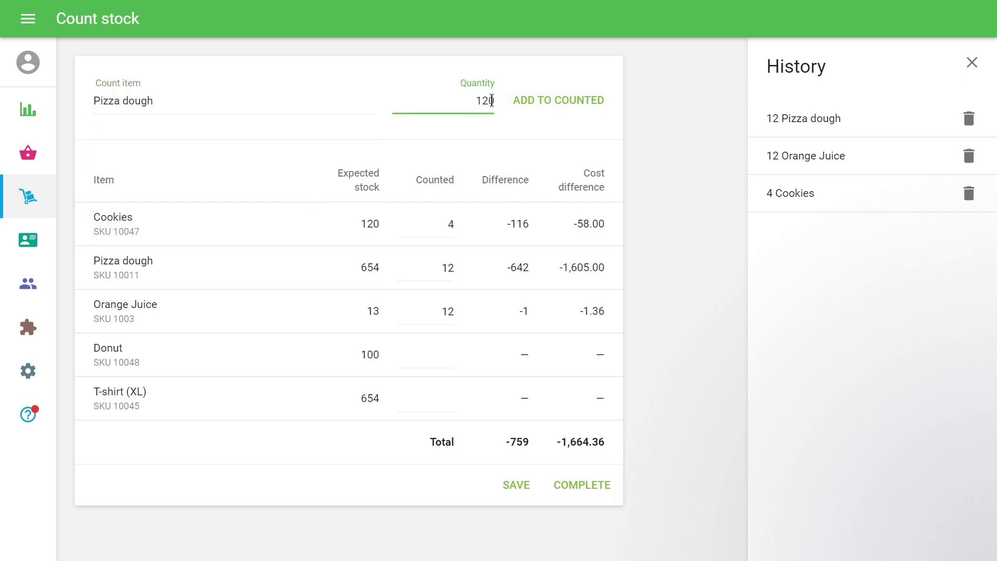
left_click(527, 102)
left_click(365, 103)
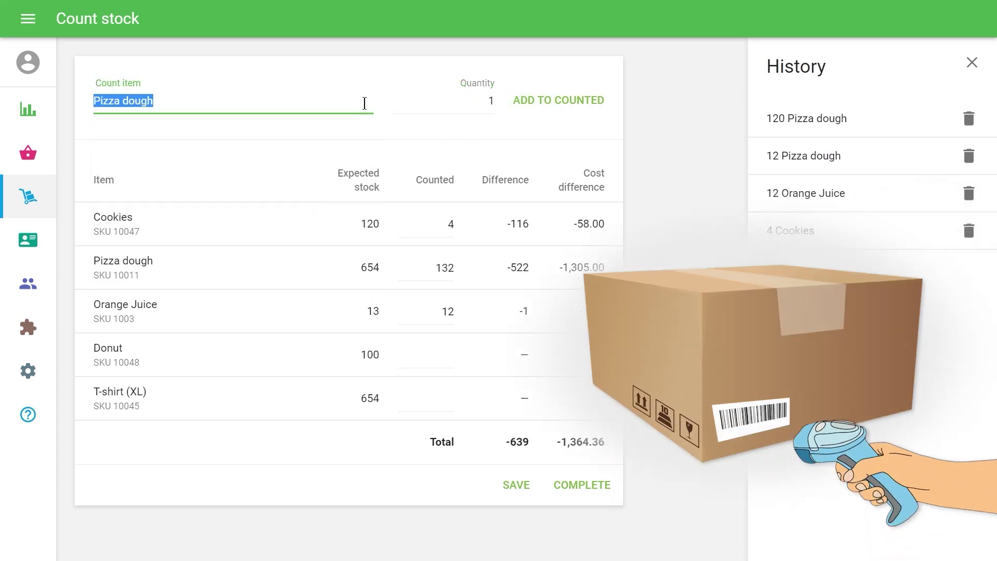
type("10045")
key("Return")
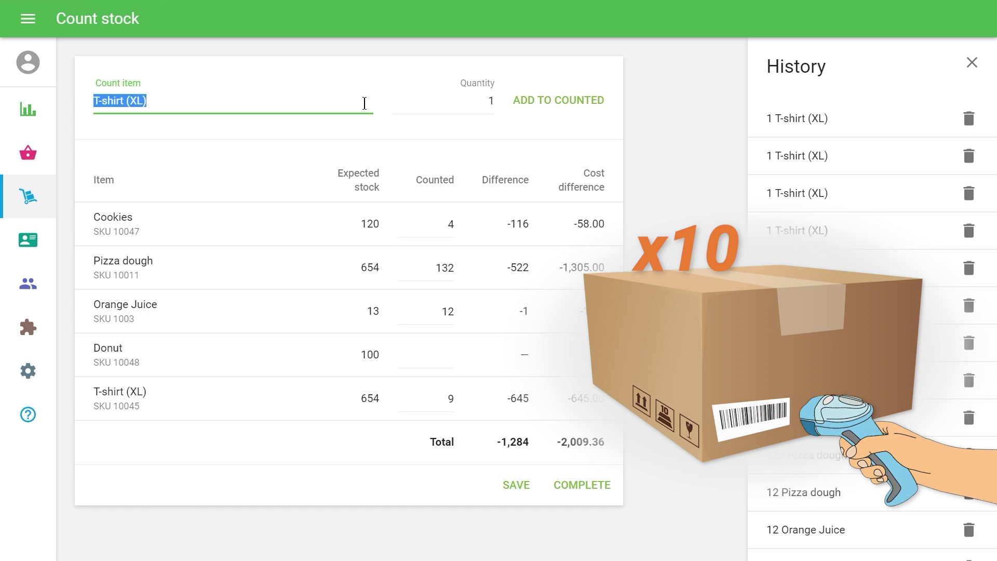
Set the per-scan quantity to 10 and scan 10045 again, adding 10 T-shirt (XL).
left_click(491, 102)
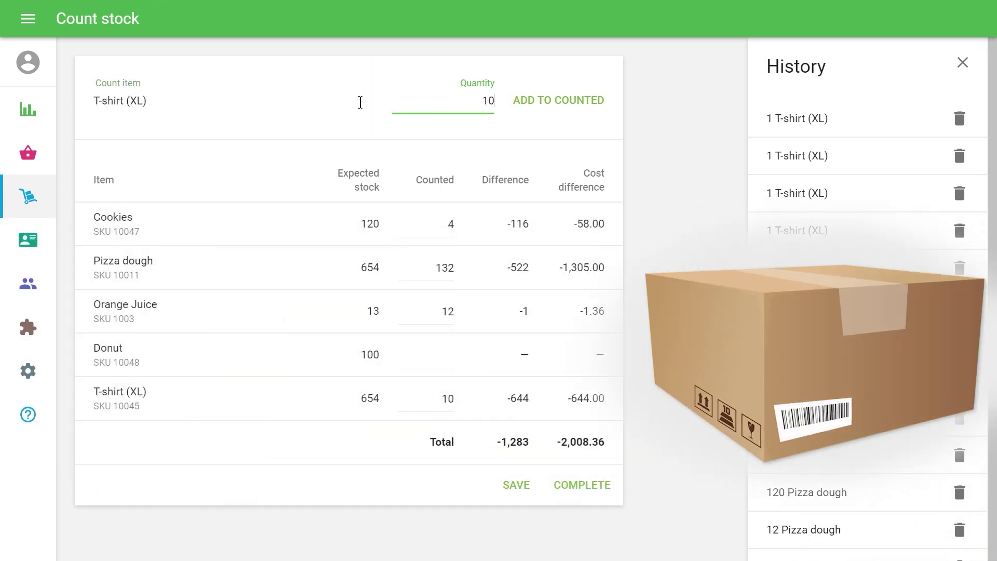
left_click(361, 102)
type("10045")
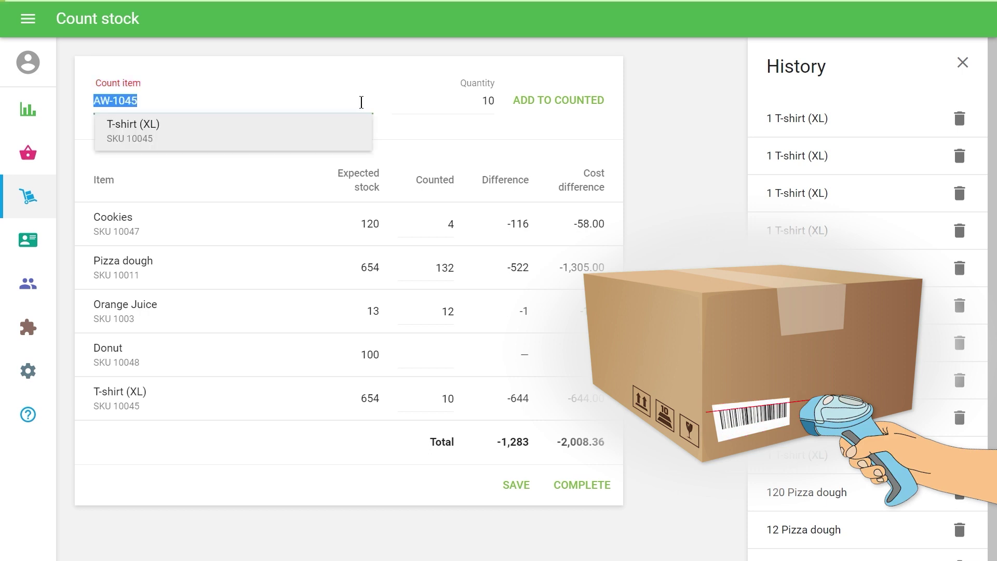
key("Return")
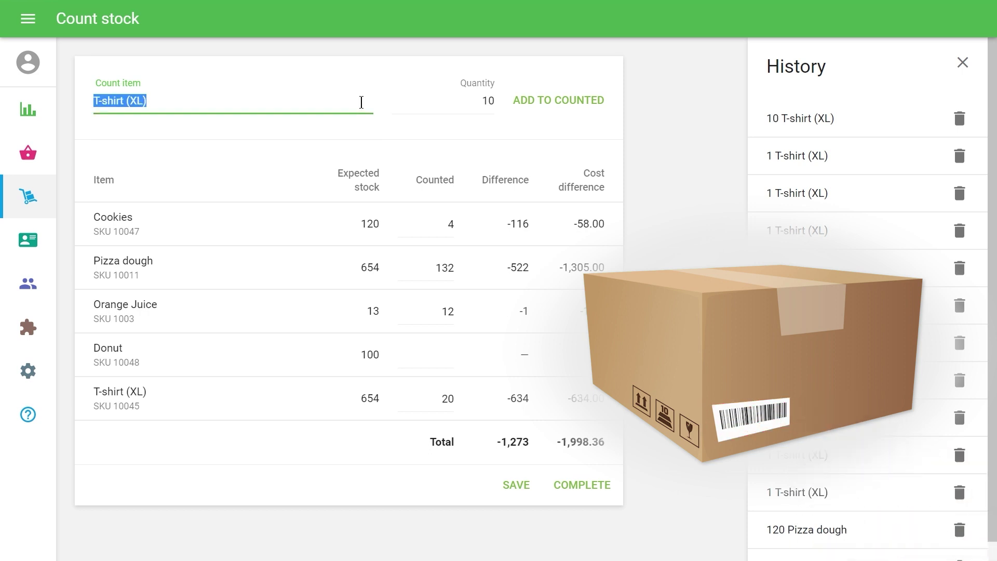
Overwrite counted values: Cookies 120, Pizza dough 654, Orange Juice 13, Donut 99, then T-shirt (XL).
left_click(451, 228)
type("120")
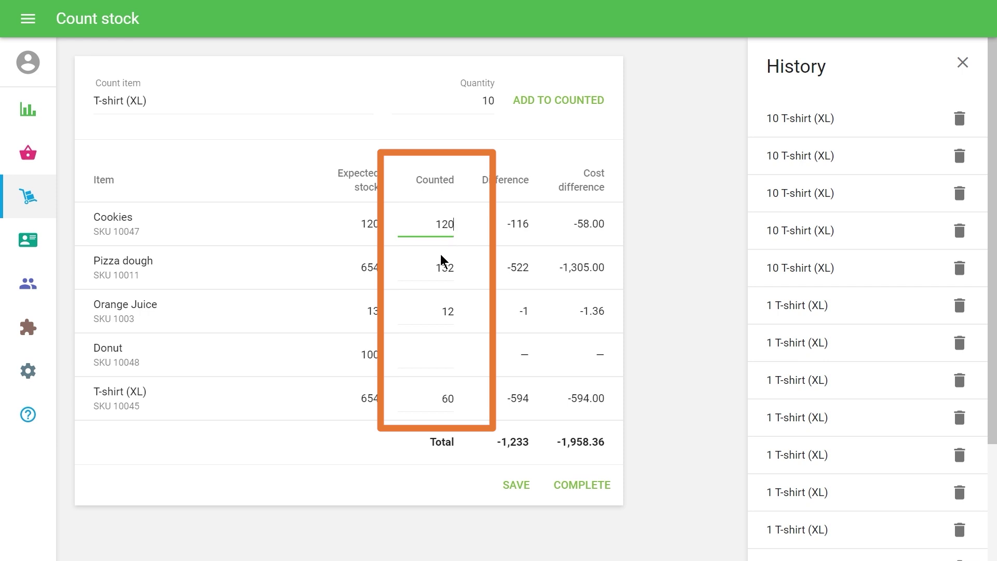
double_click(447, 268)
type("654")
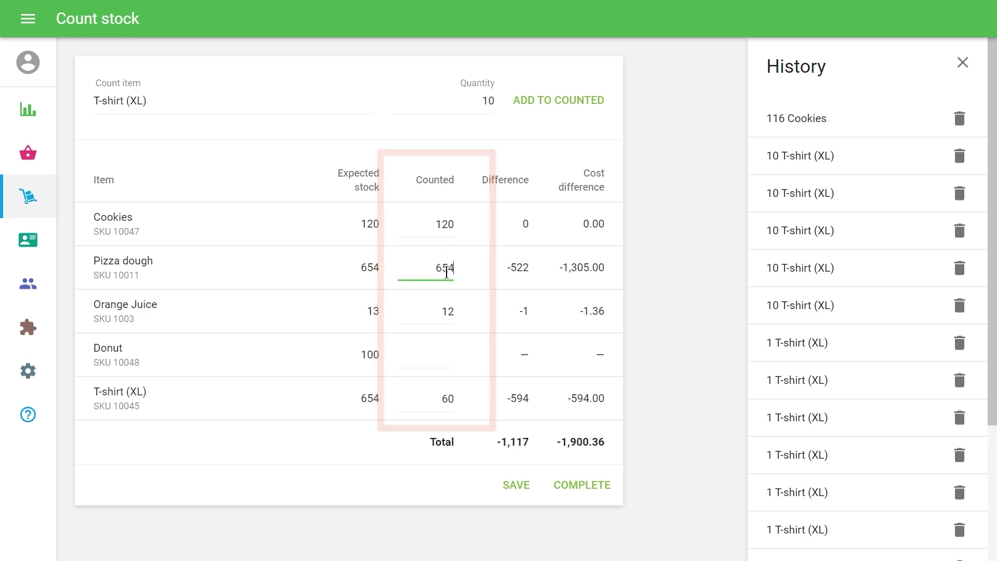
double_click(446, 311)
type("13")
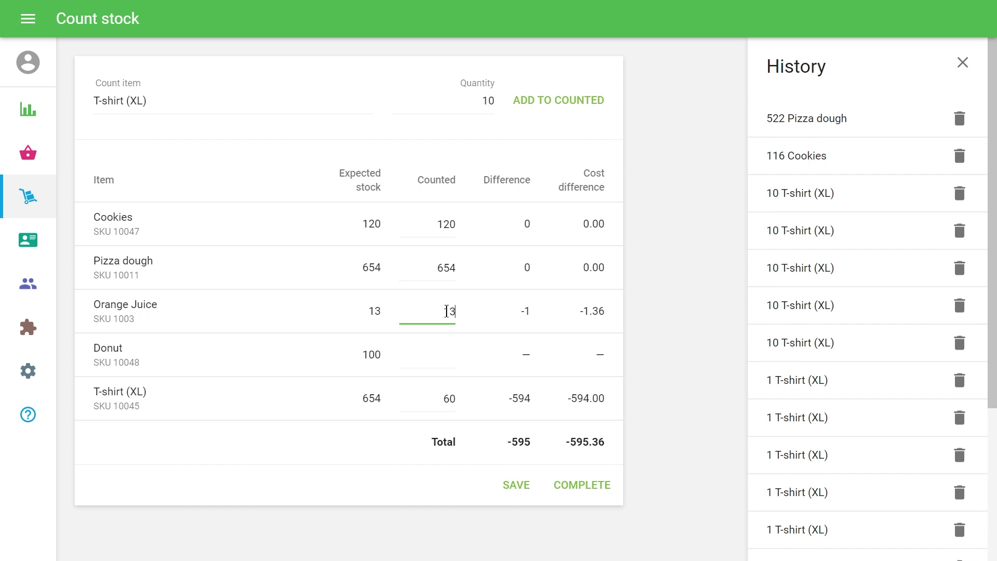
left_click(444, 357)
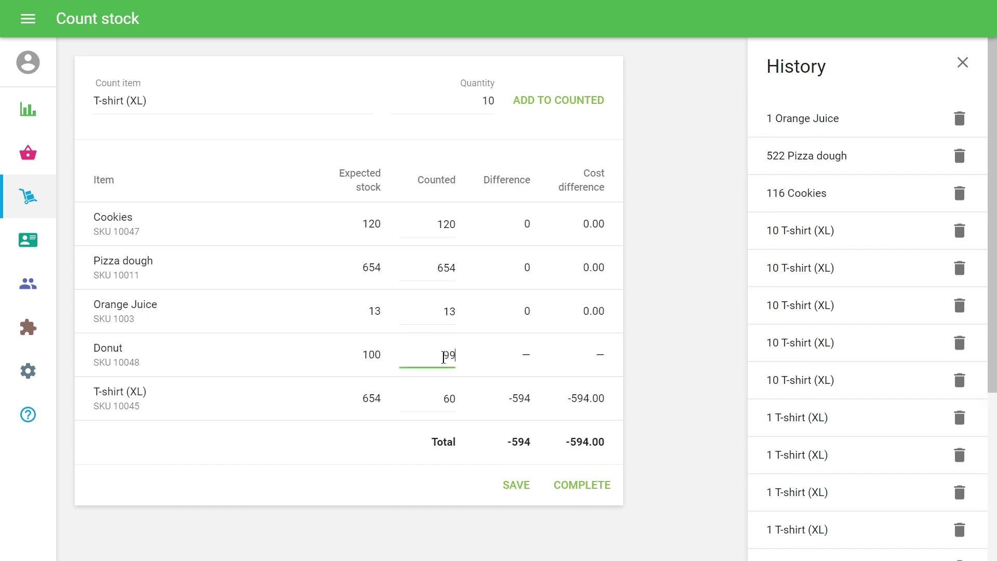
type("99")
double_click(444, 399)
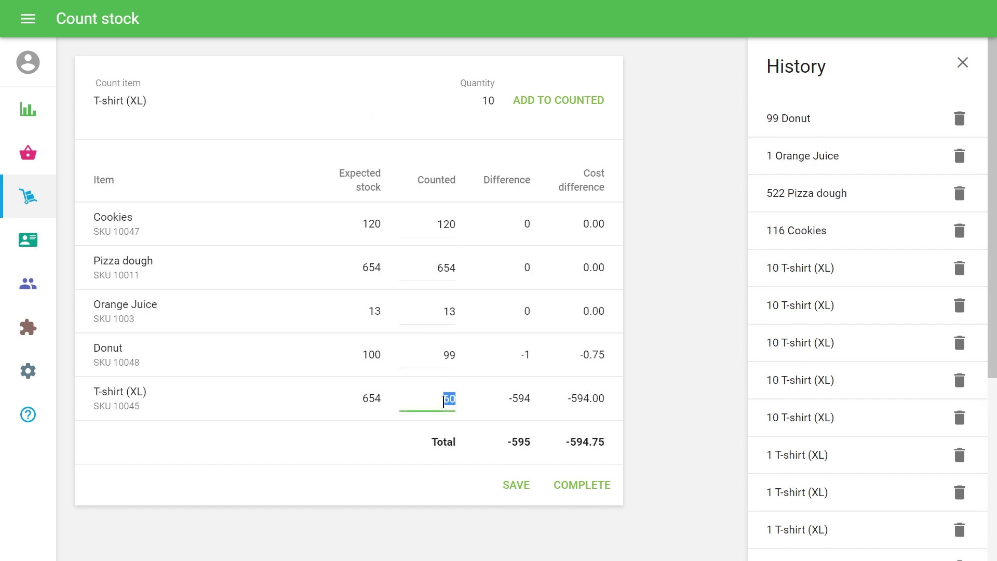
Add 10 more T-shirt (XL) to the count, bringing it to 665.
type("655")
left_click(364, 102)
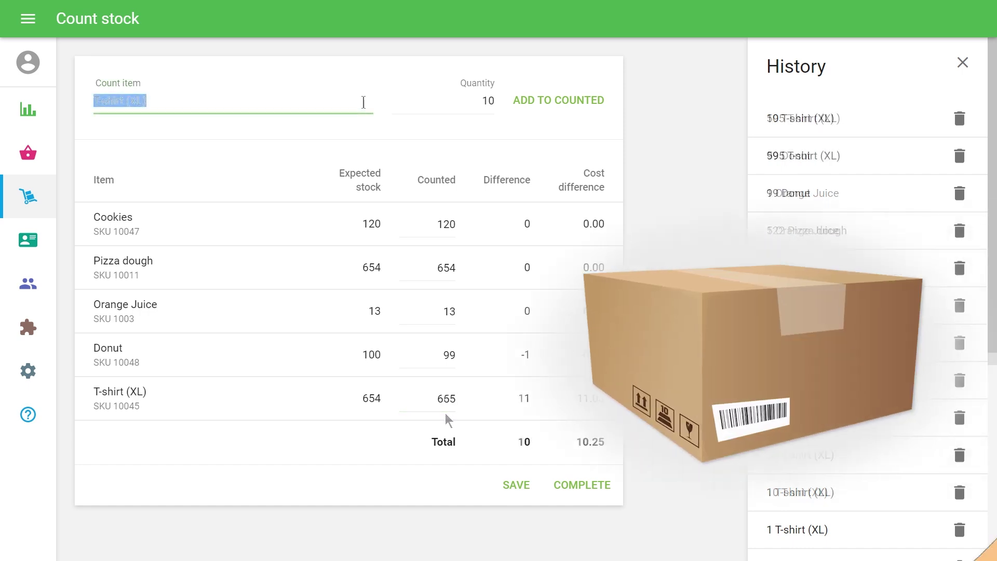
key("Return")
type("2017103611")
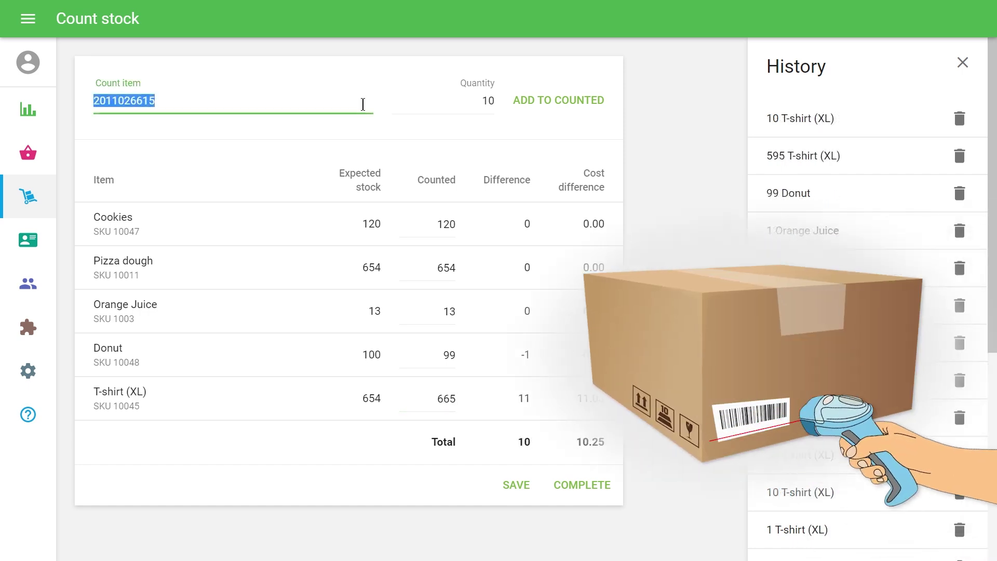
key("Return")
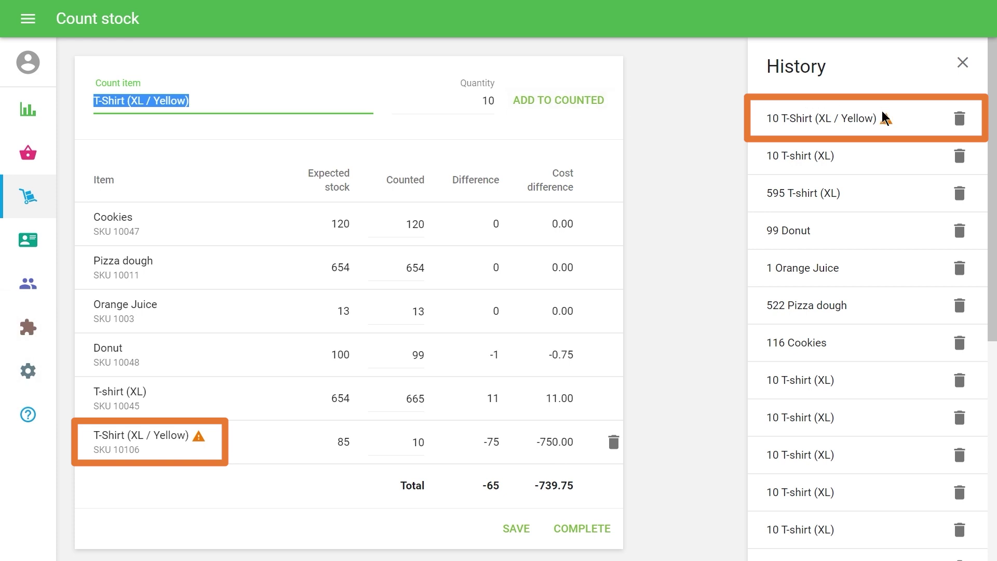
mouse_move(883, 118)
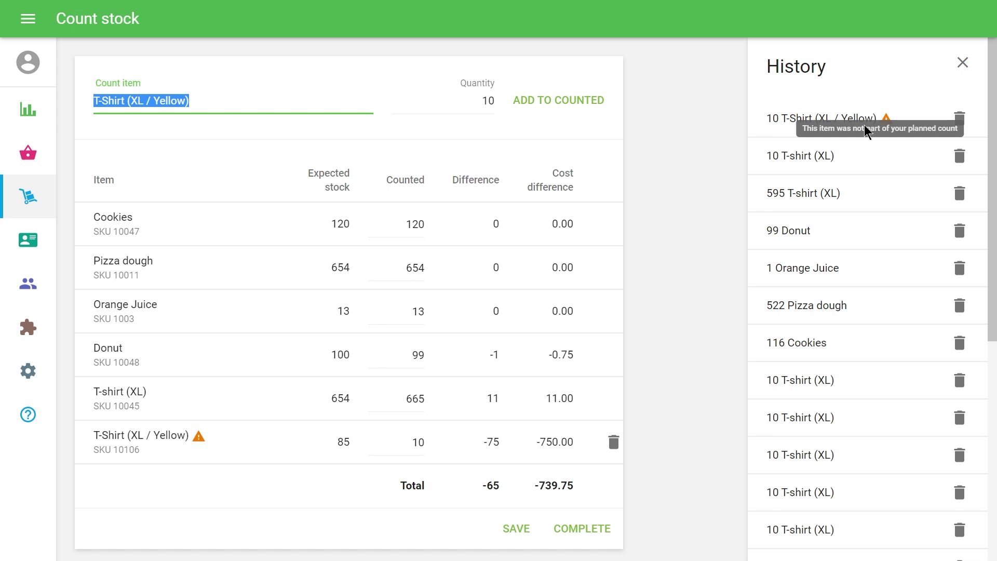
mouse_move(198, 433)
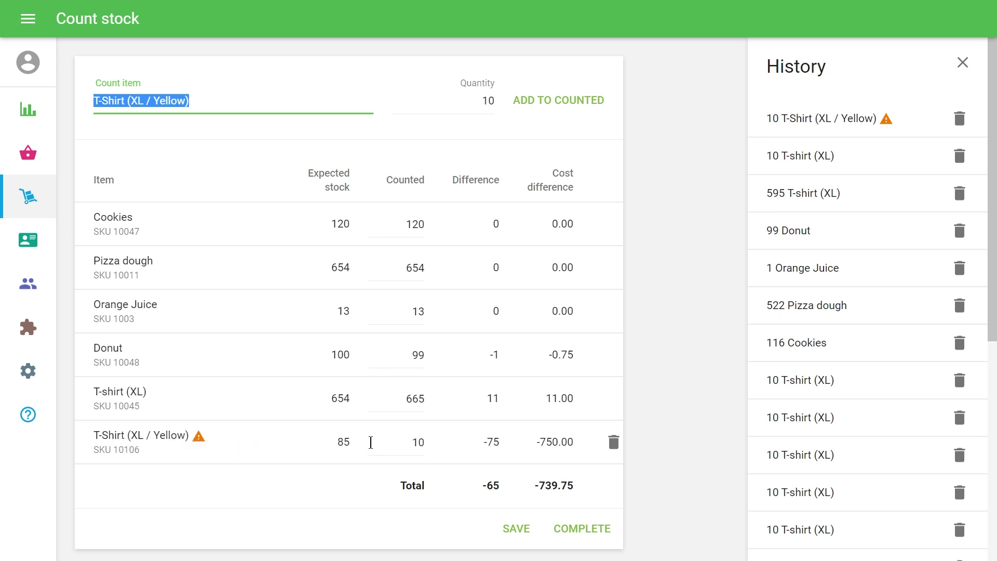
left_click(420, 442)
type("84")
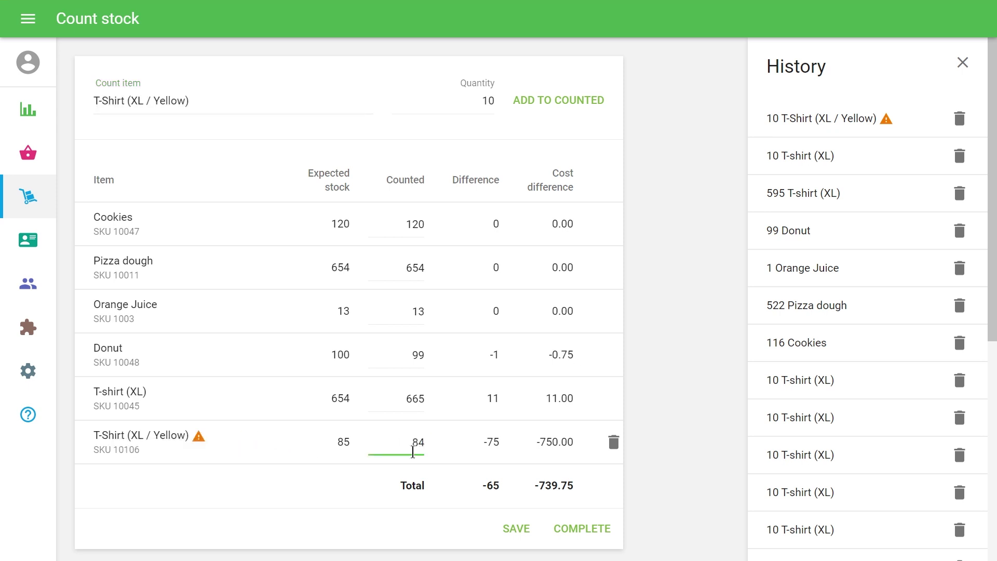
left_click(422, 474)
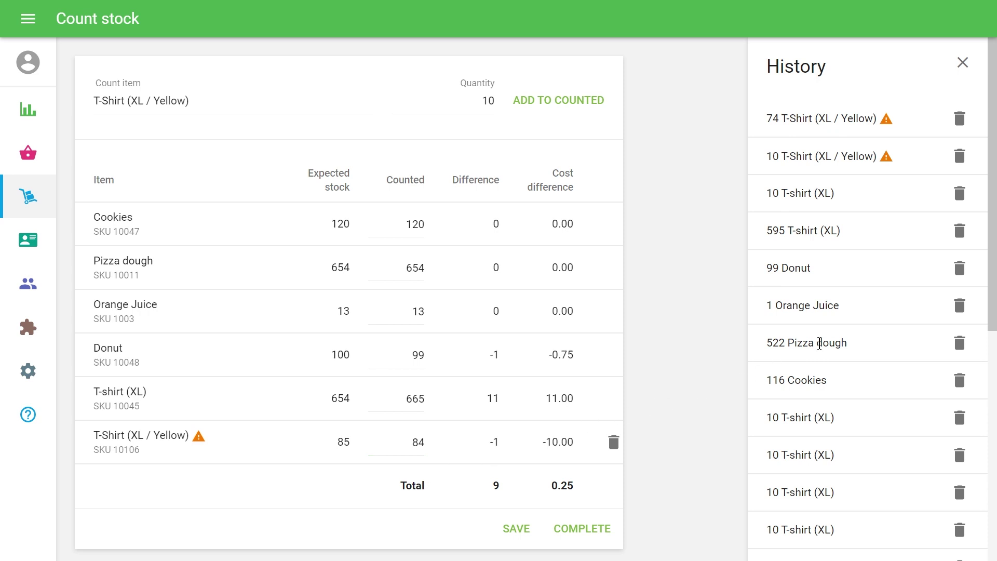
Delete the 10 and 1 T-shirt (XL) entries from the count history.
left_click_drag(993, 264, 984, 235)
left_click(960, 195)
scroll(969, 364, "down", 3)
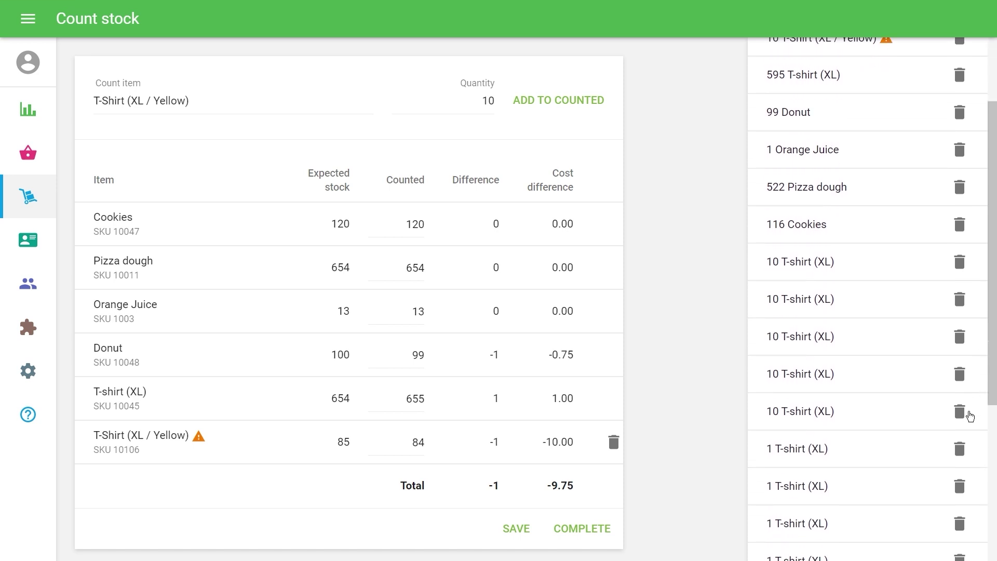
left_click(959, 450)
scroll(876, 451, "up", 3)
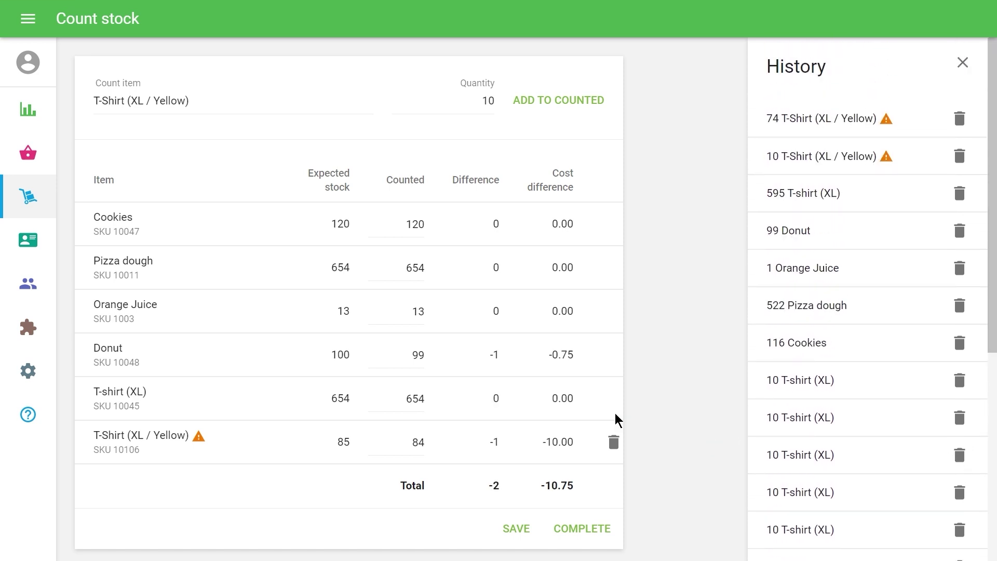
Set counted quantities: Orange Juice 14, Donut 100, T-shirt (XL) 653, yellow T-shirt 83.
left_click(417, 311)
type("14")
key("Tab")
type("1")
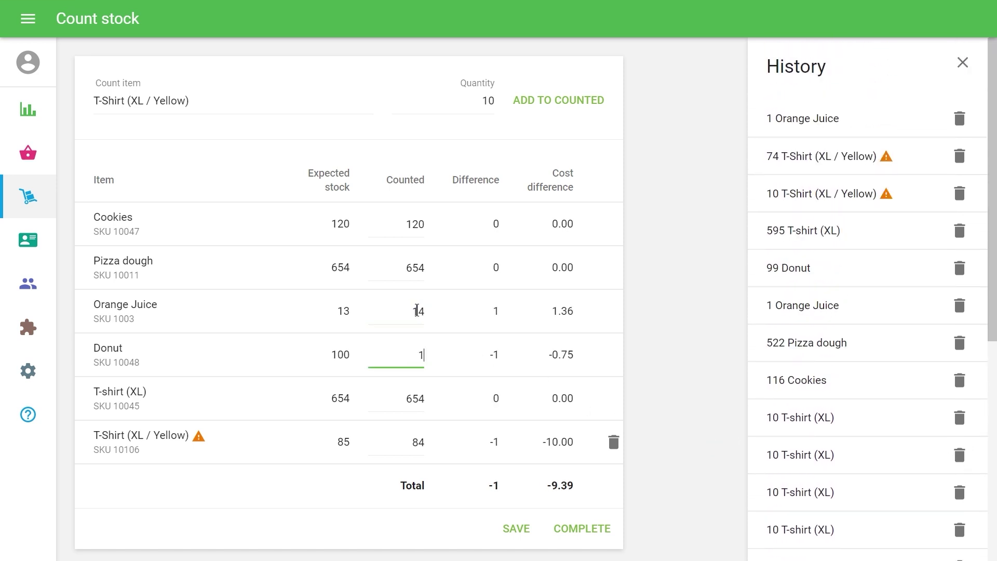
type("00")
key("Tab")
type("65")
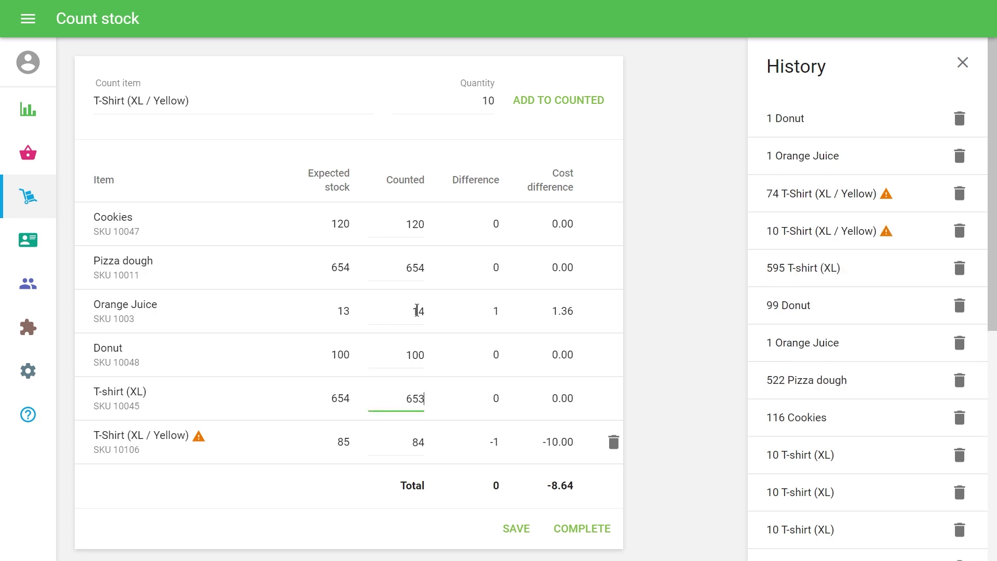
key("Tab")
type("8")
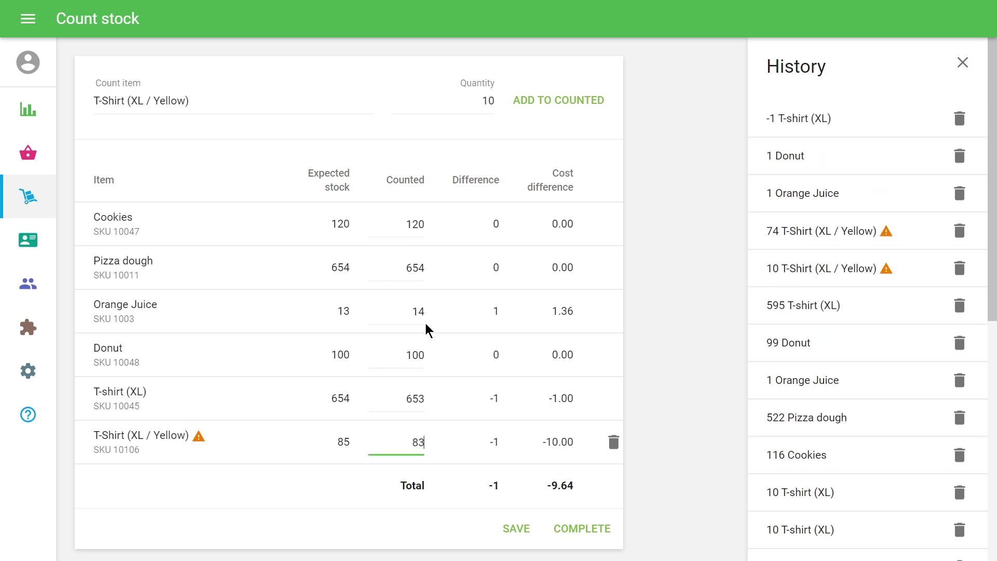
type("3")
Save count IC1002, then complete it and confirm the count to update stock.
left_click(528, 529)
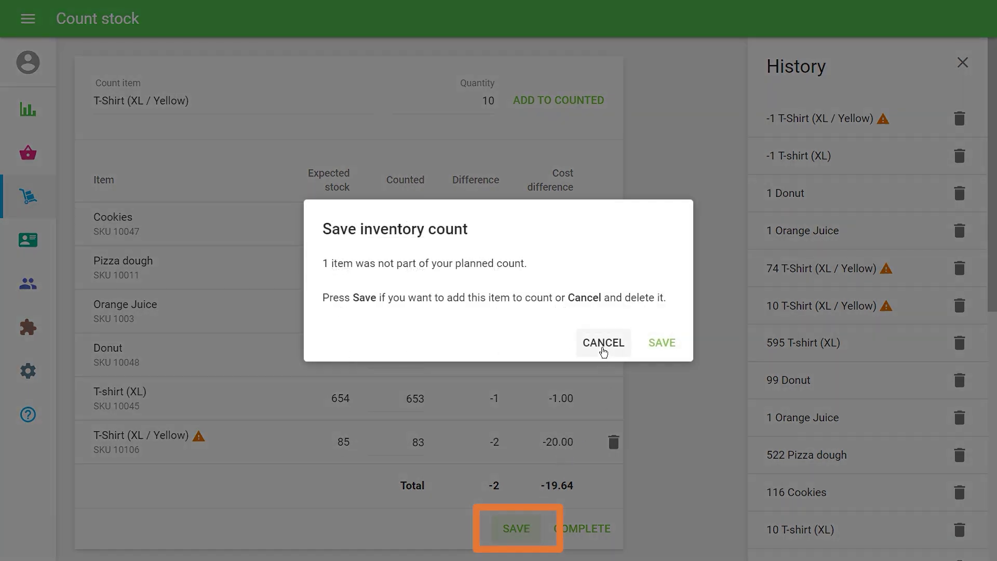
left_click(603, 344)
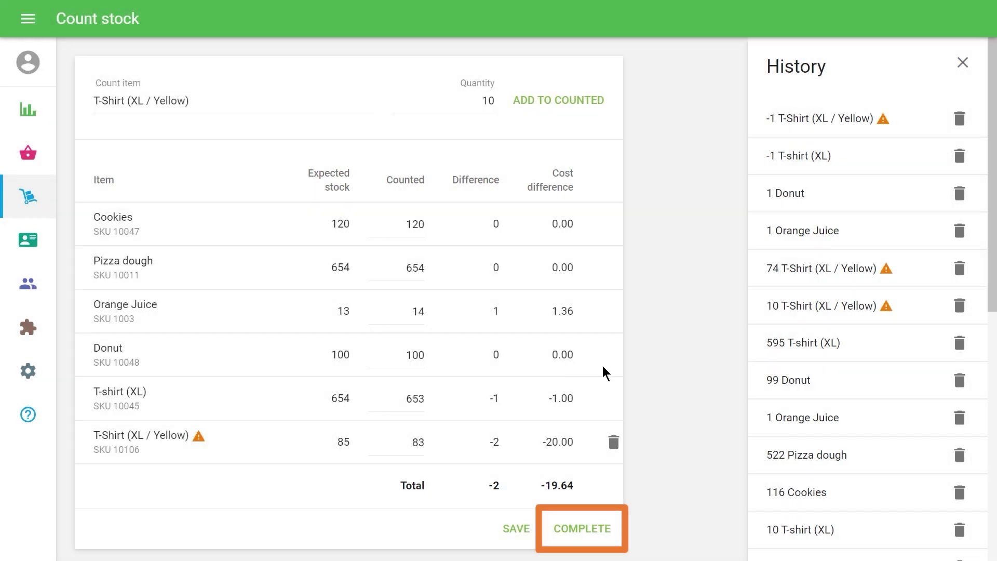
left_click(583, 542)
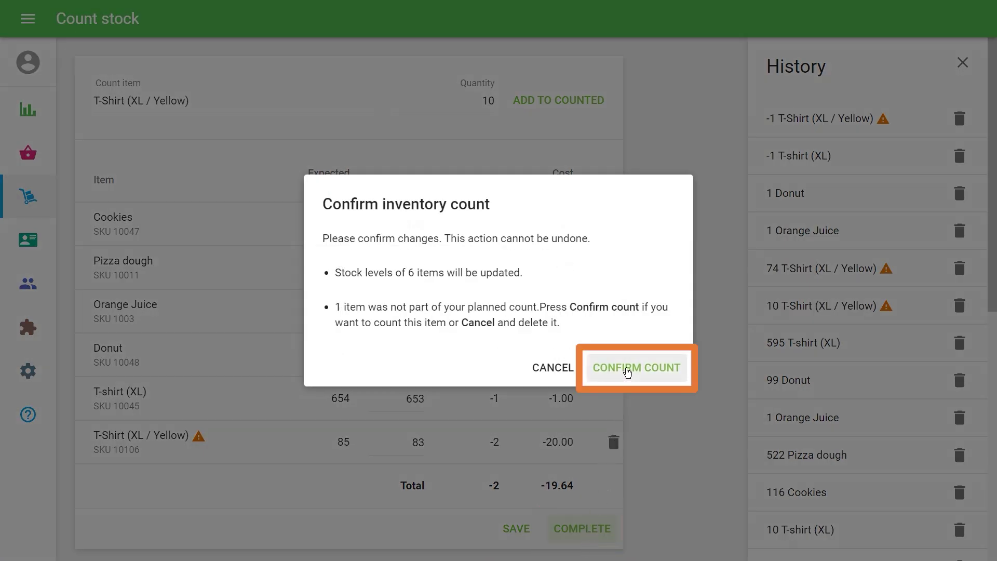
left_click(628, 372)
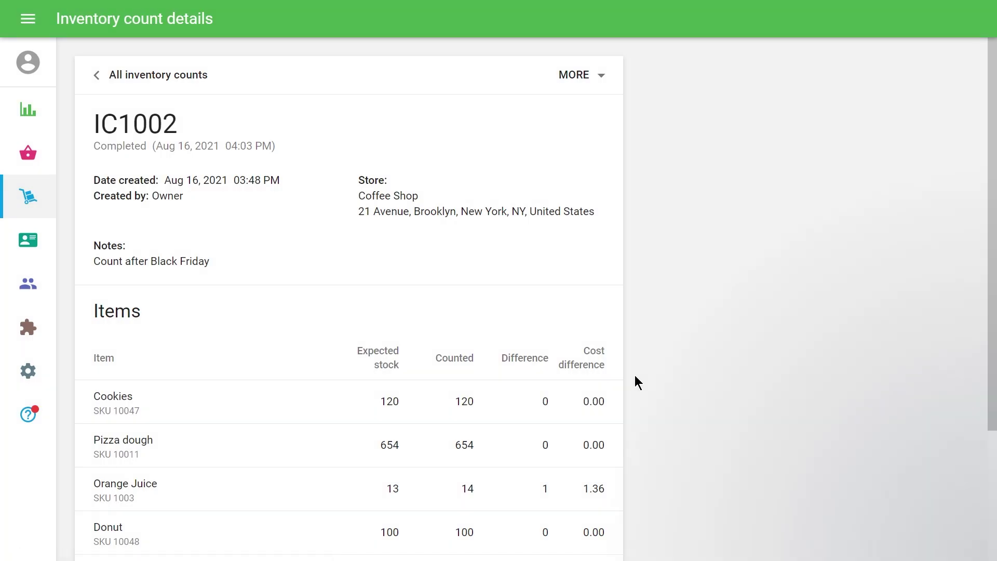
Go back to the All inventory counts list.
left_click(169, 84)
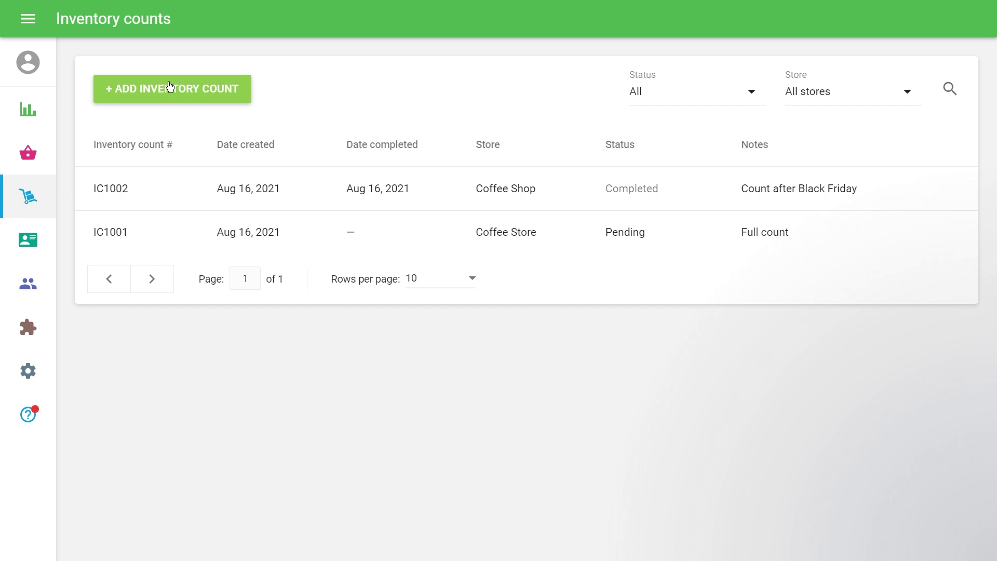